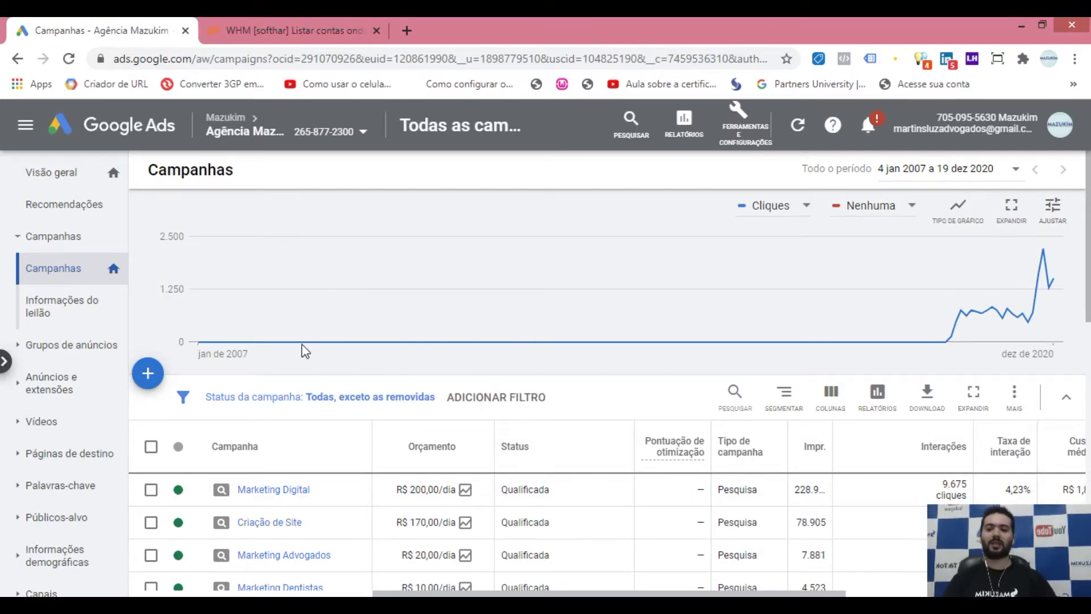
- Open the Marketing Digital campaign and go to its Públicos-alvo page
scroll(305, 352, down, 1)
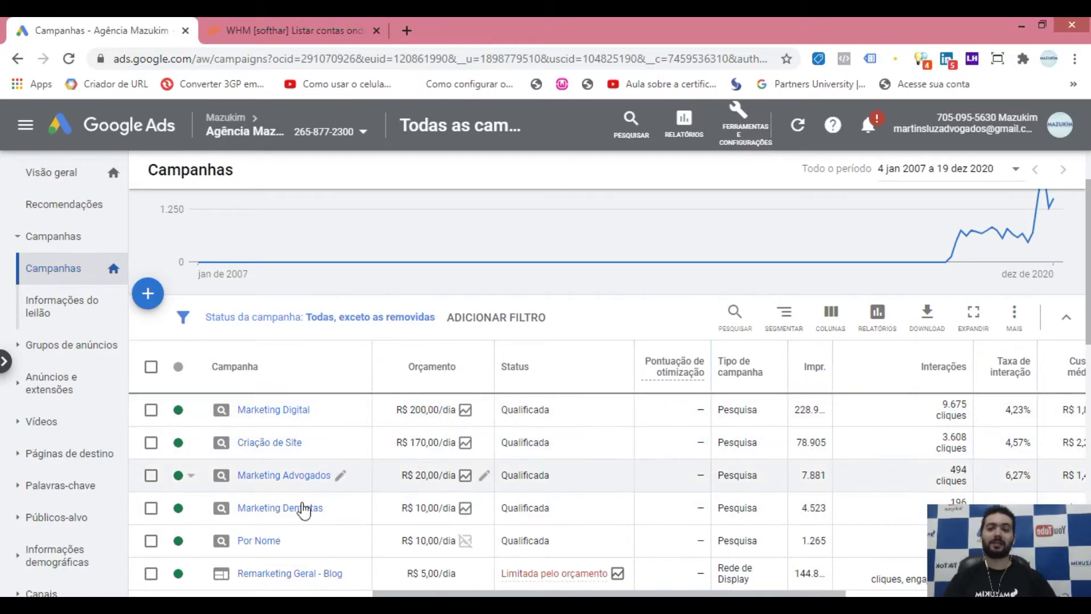
scroll(278, 474, down, 1)
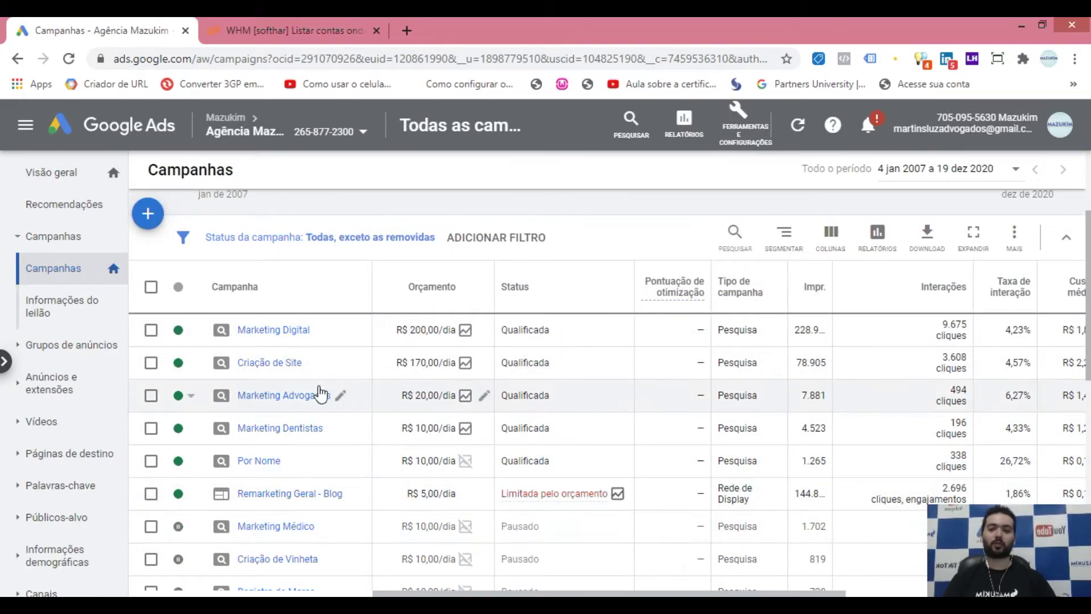
scroll(318, 434, up, 1)
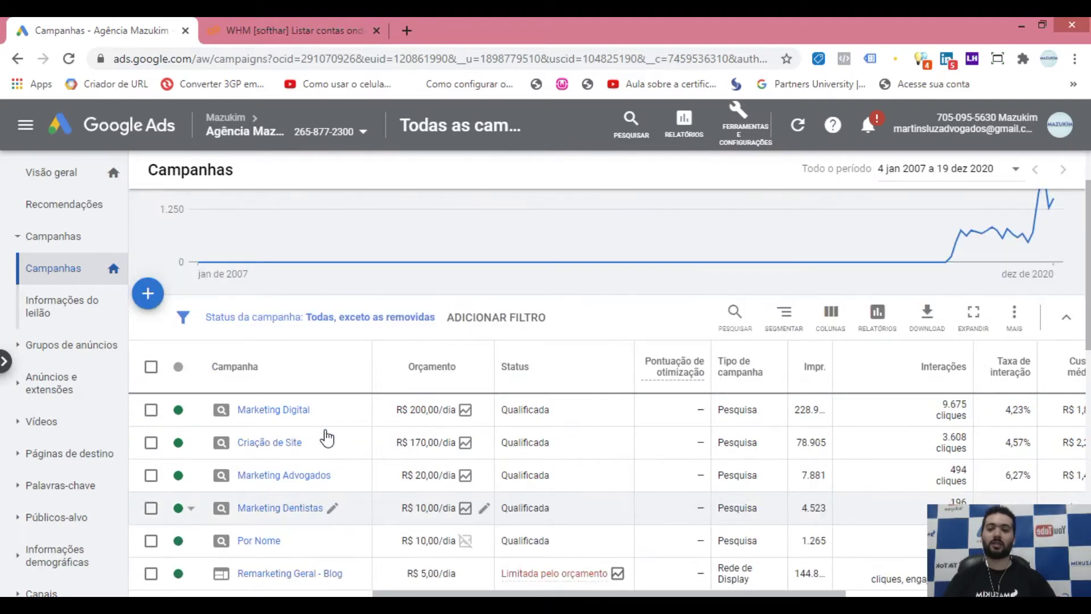
click(277, 412)
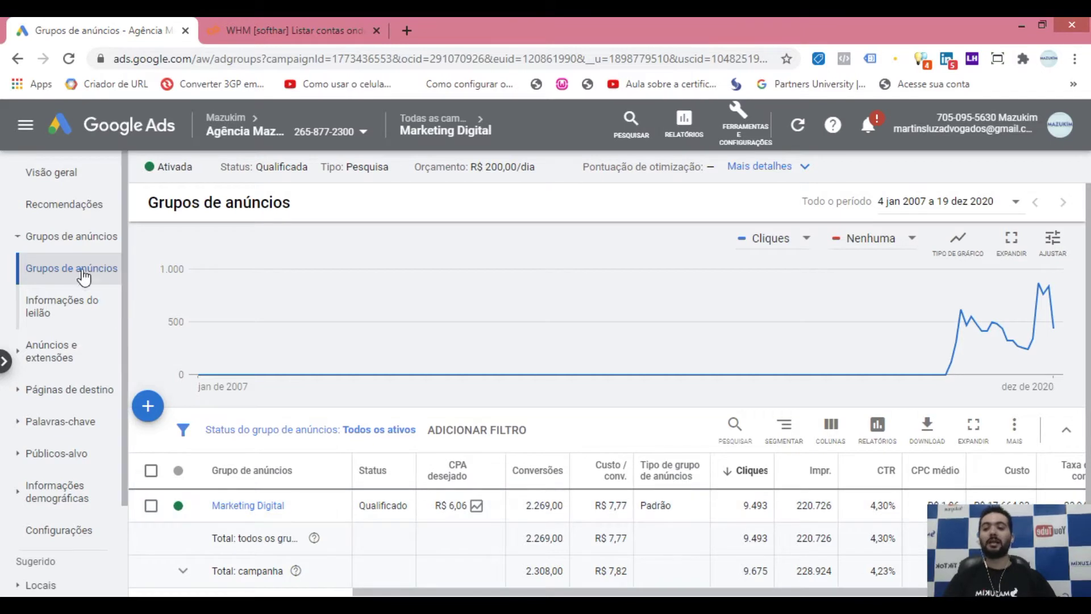
scroll(43, 375, down, 1)
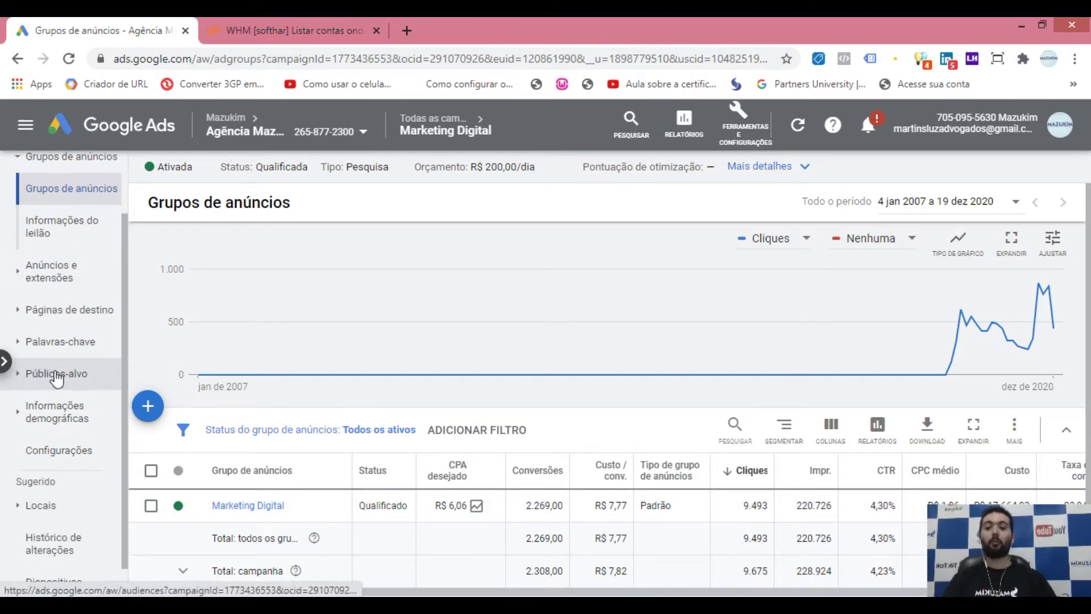
click(75, 376)
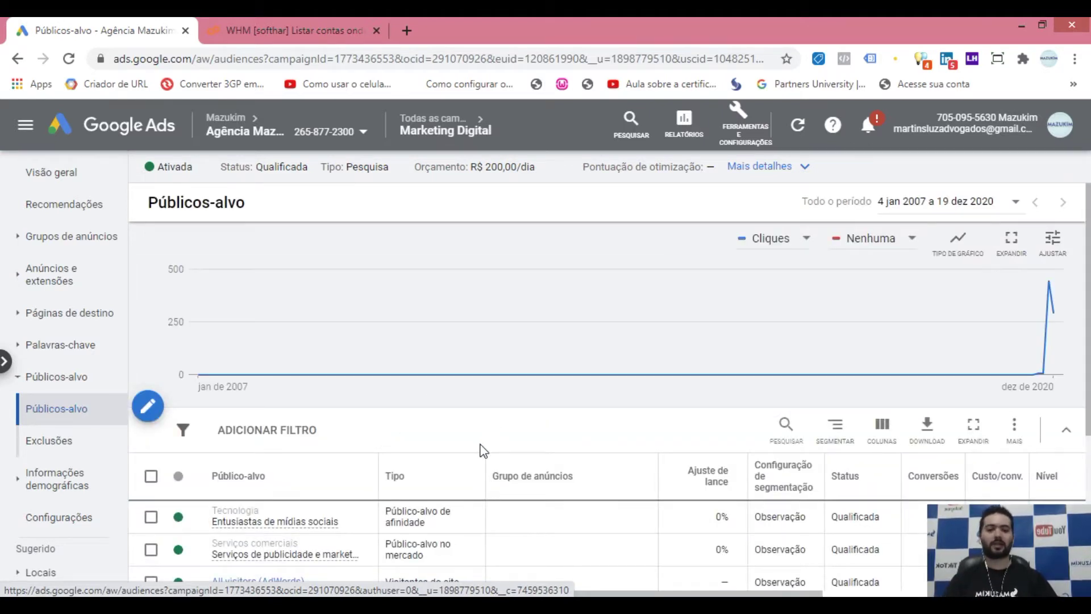
- Examine the campaign's audiences, their descriptions and types, and their conversions, cost and conversion rates
scroll(483, 452, down, 3)
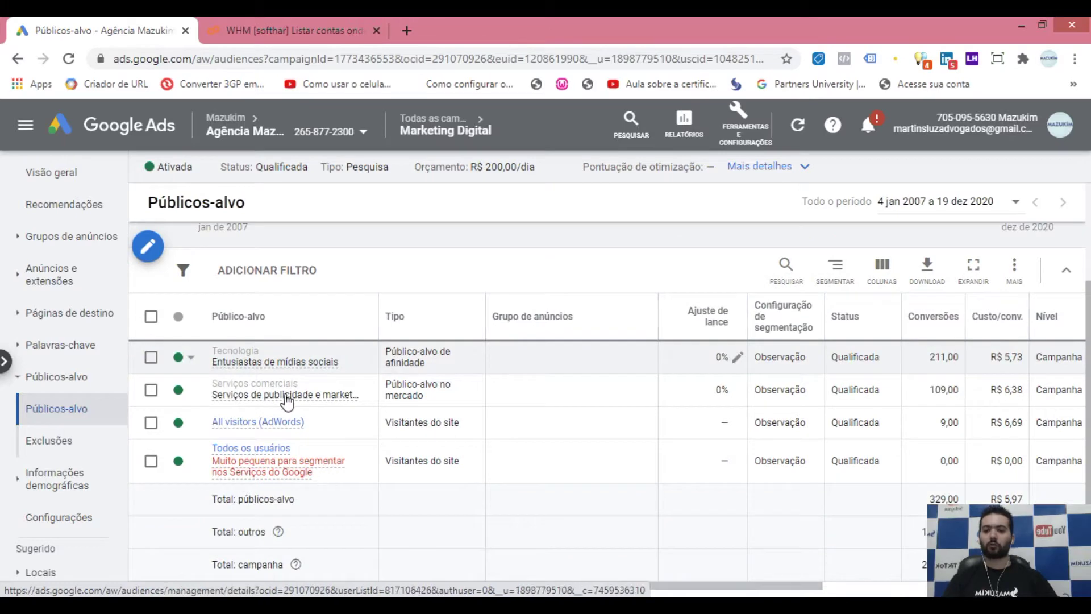
scroll(281, 448, up, 2)
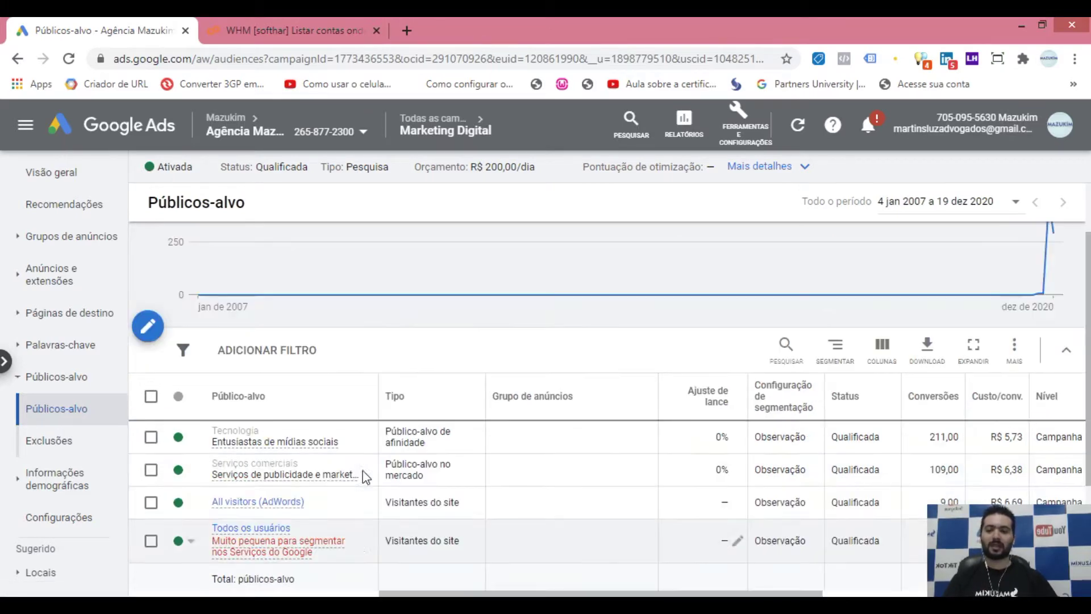
click(260, 449)
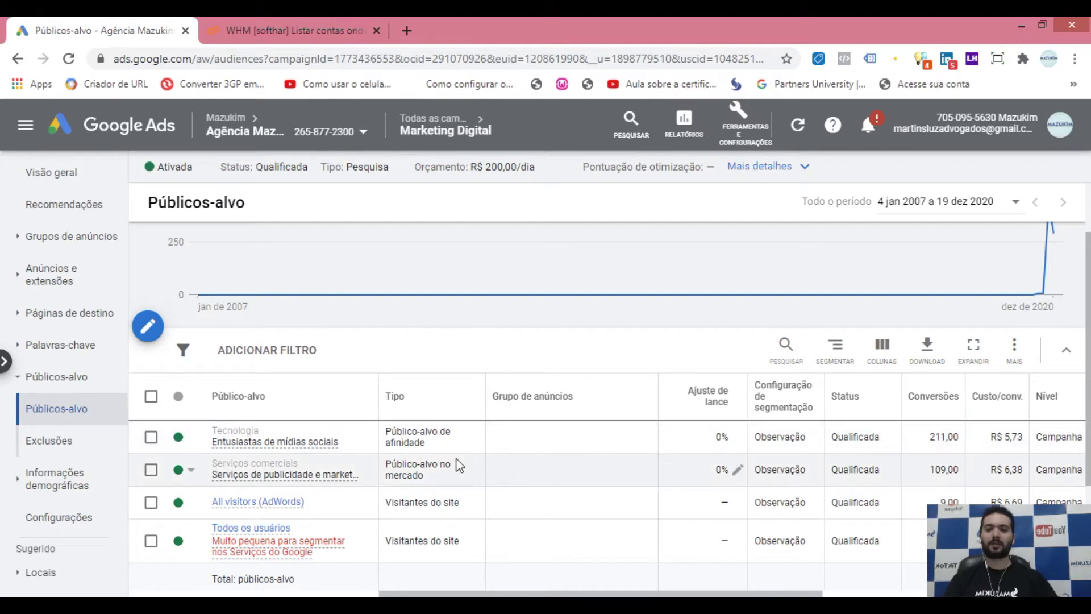
mouse_move(272, 451)
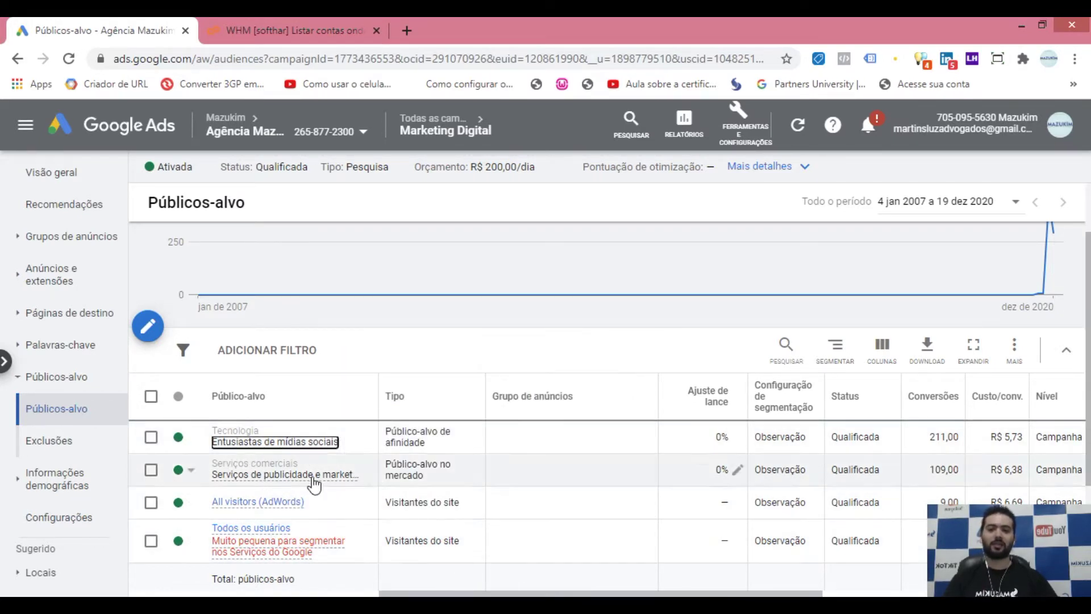
mouse_move(314, 484)
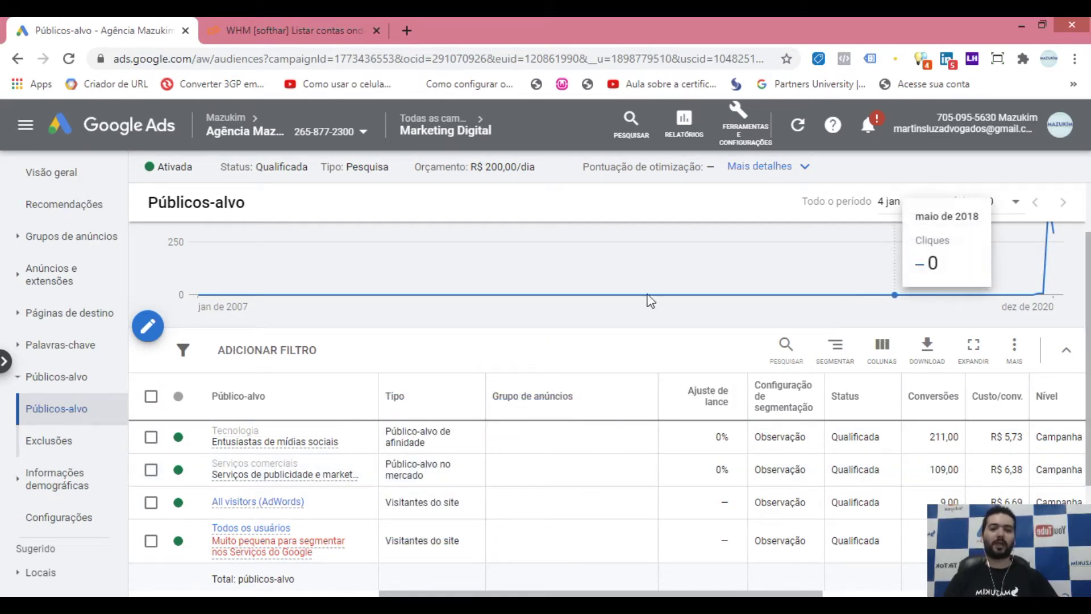
drag(648, 593, 864, 583)
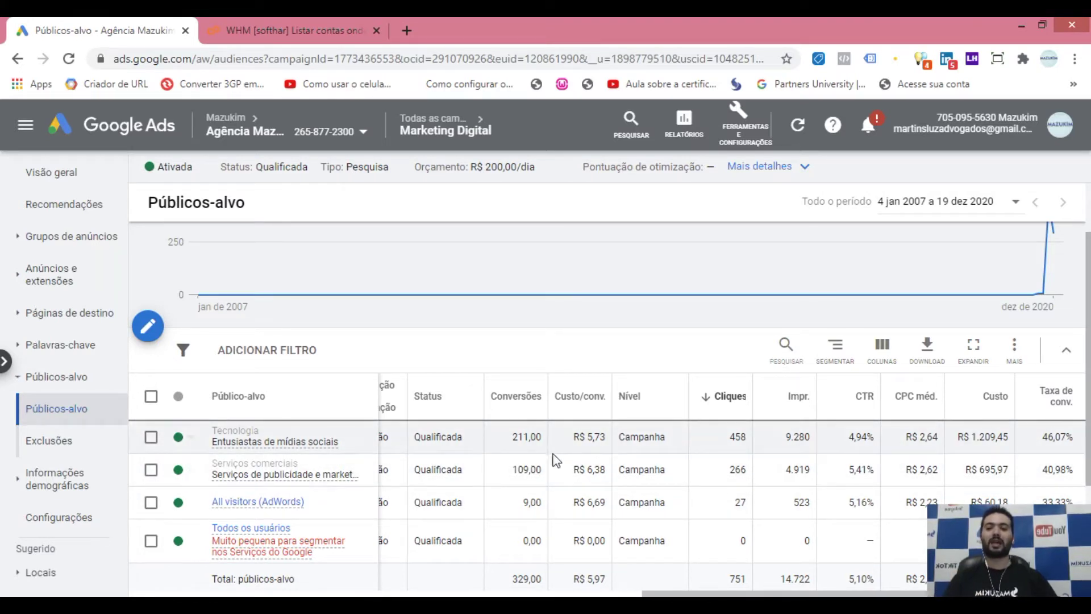
- Compare the conversion rate in the campaign's Visão geral with the conversion rates of its individual audiences
click(56, 178)
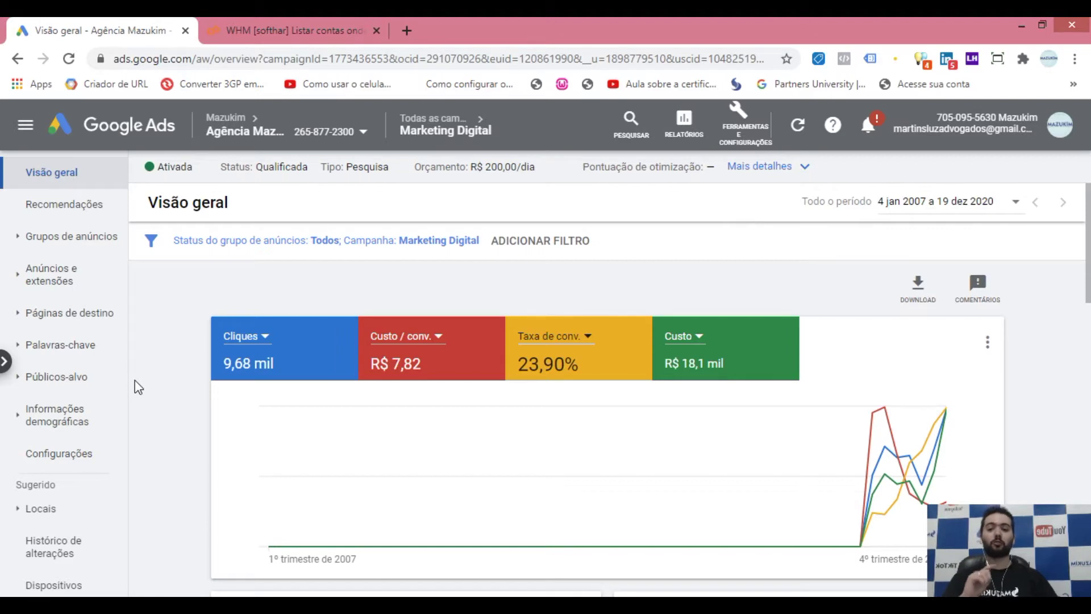
click(65, 378)
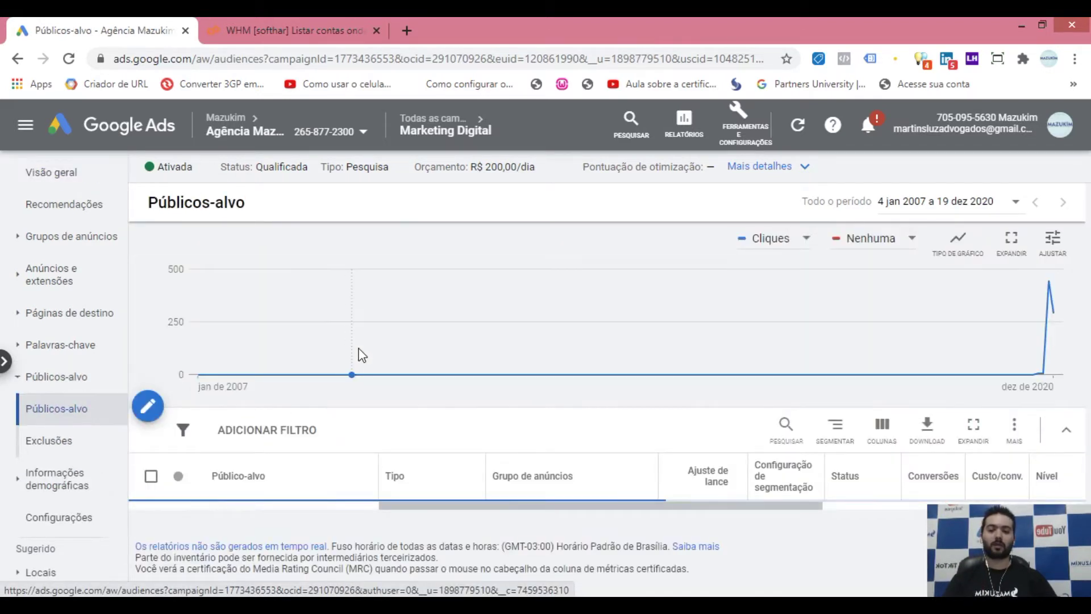
scroll(364, 358, down, 2)
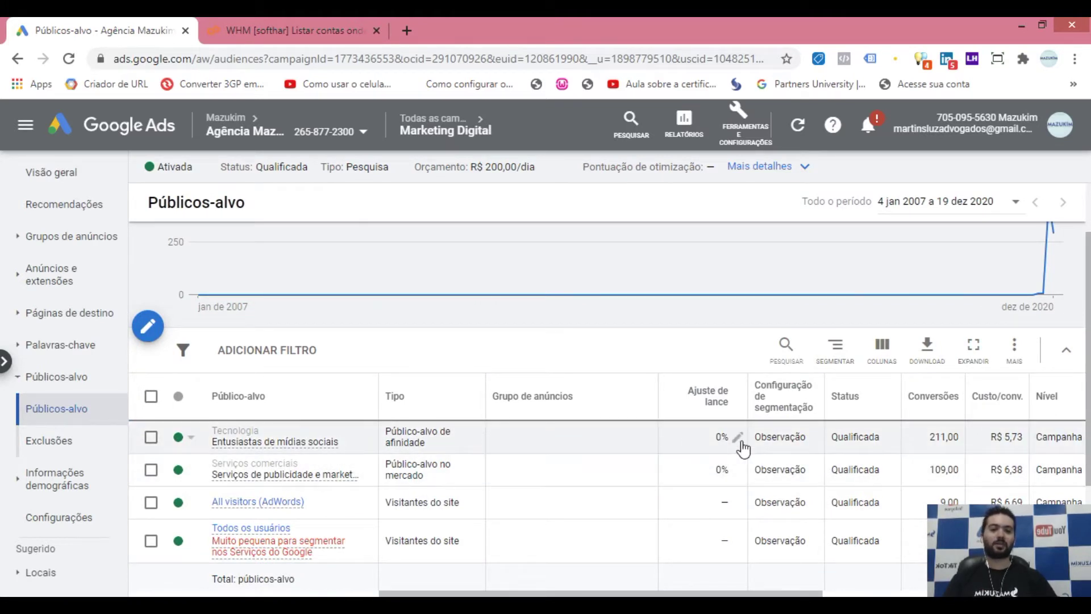
drag(807, 593, 1068, 593)
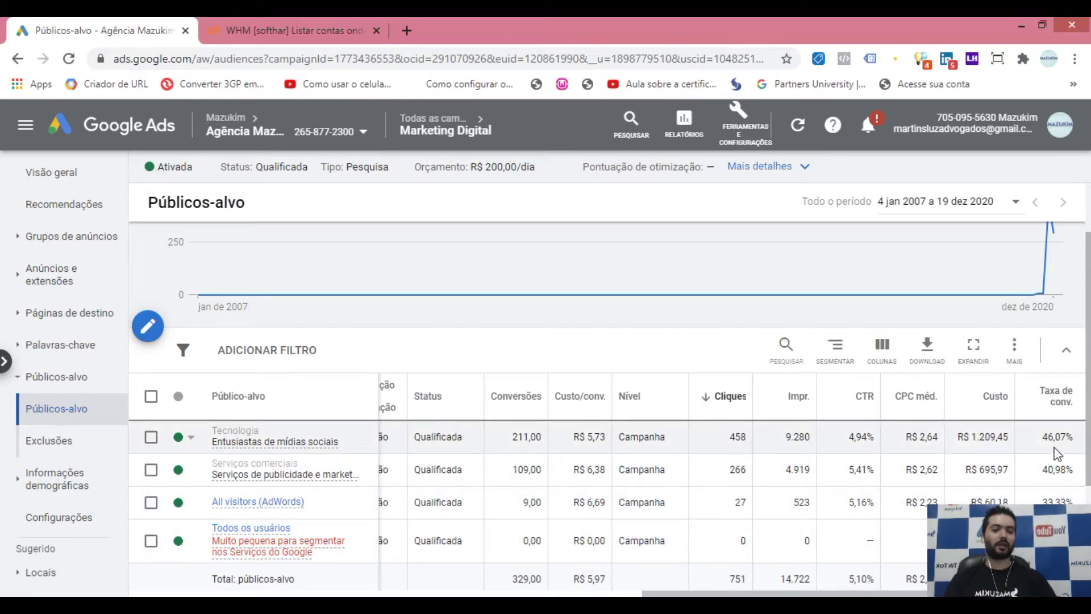
scroll(696, 463, left, 5)
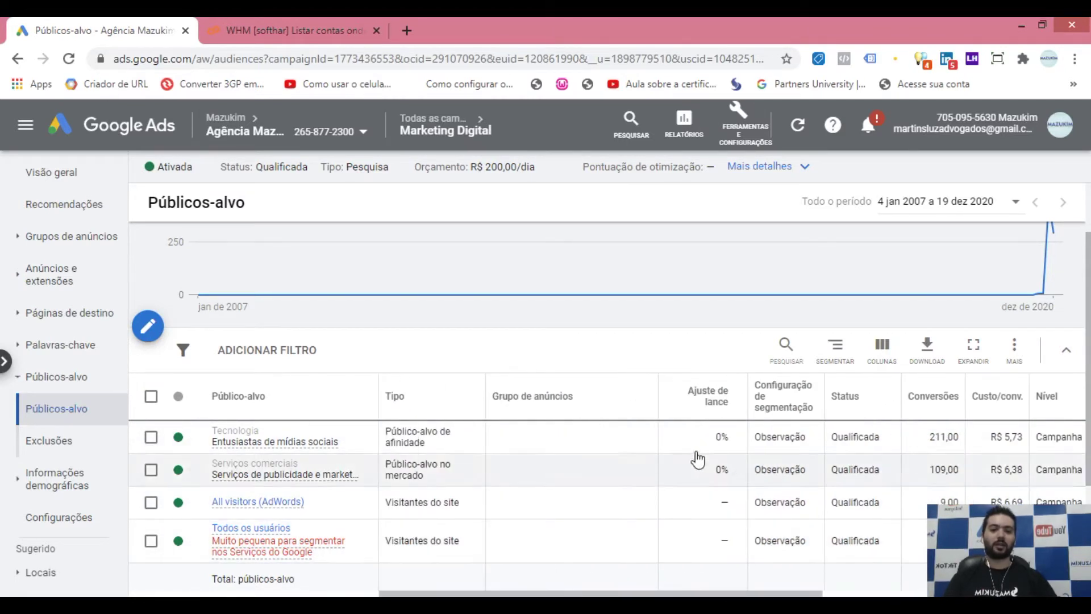
- Set the bid adjustment to a 60% increase for both Entusiastas de mídias sociais and Serviços de publicidade e marketing
click(737, 438)
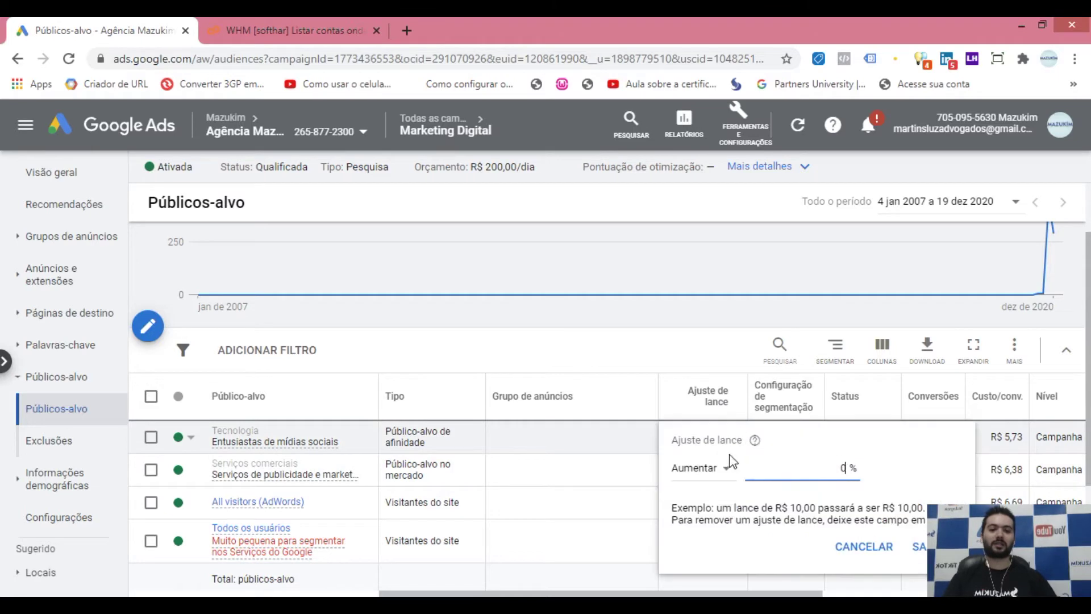
drag(804, 470, 903, 470)
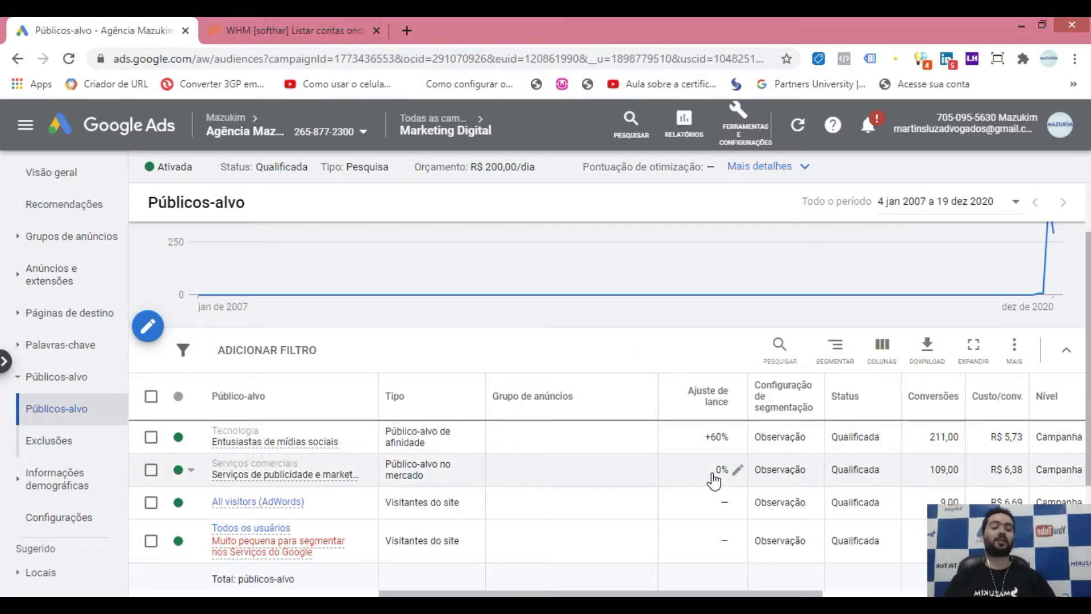
click(736, 470)
drag(804, 487, 873, 493)
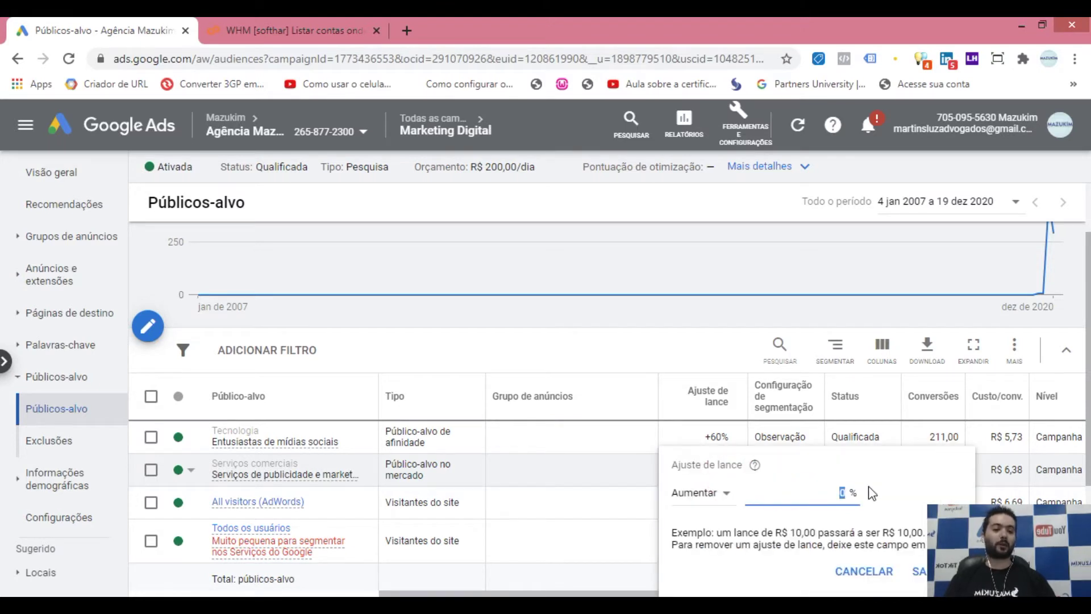
click(919, 567)
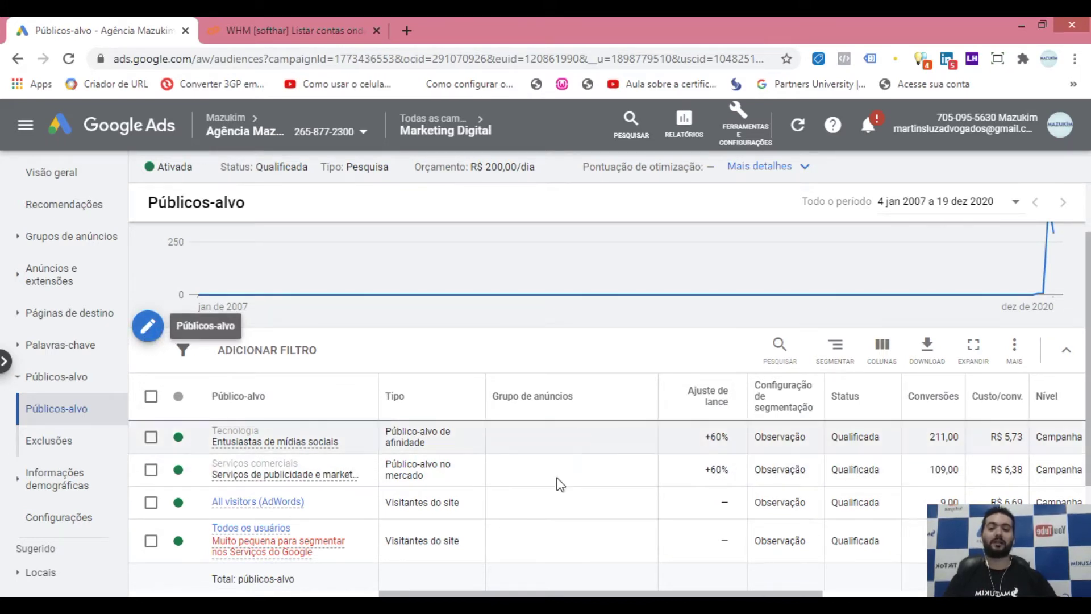
- Start editing the Marketing Digital audiences, with Campanha as the level they are added to
click(148, 326)
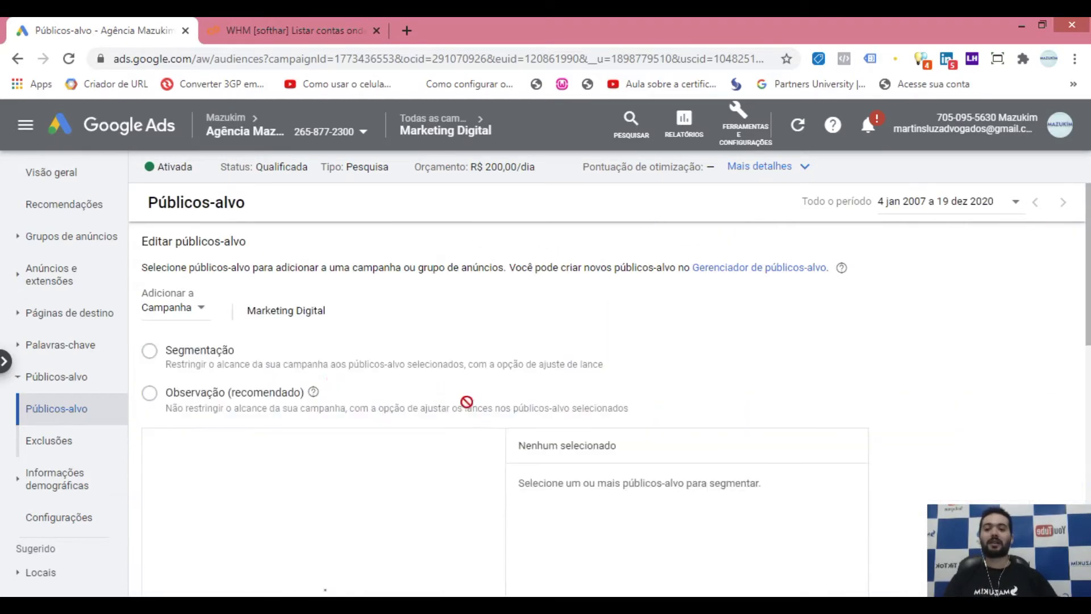
click(202, 311)
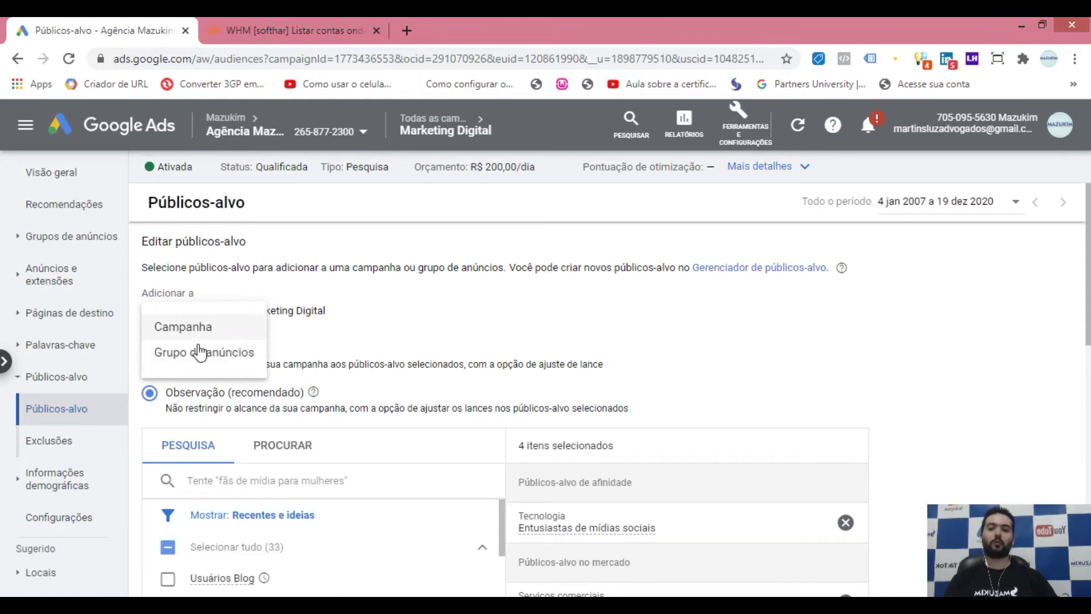
click(209, 338)
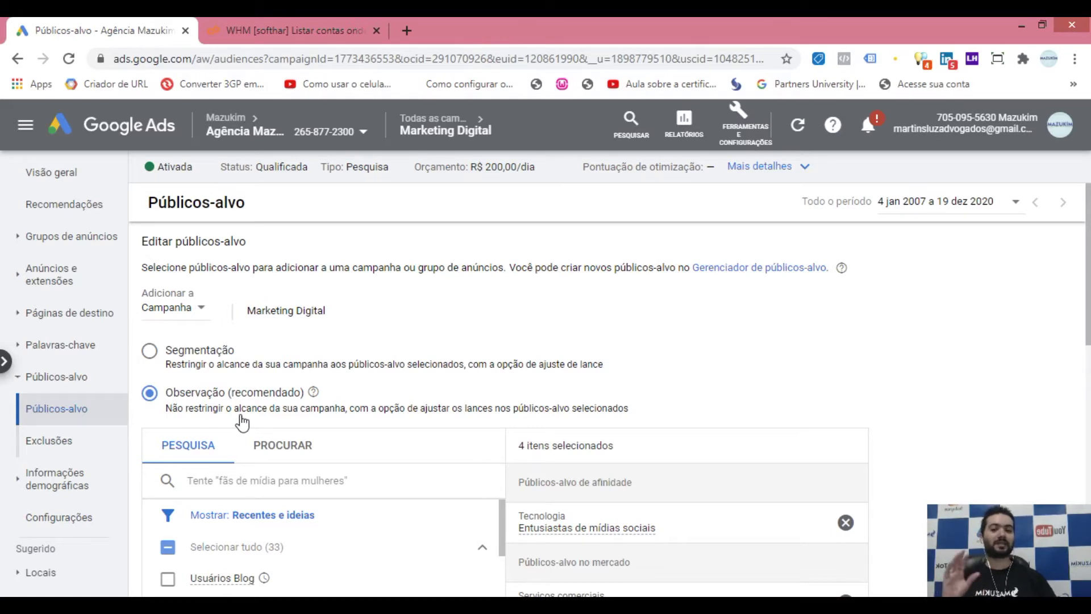
- Search the available audiences for "empresa"
scroll(261, 401, down, 1)
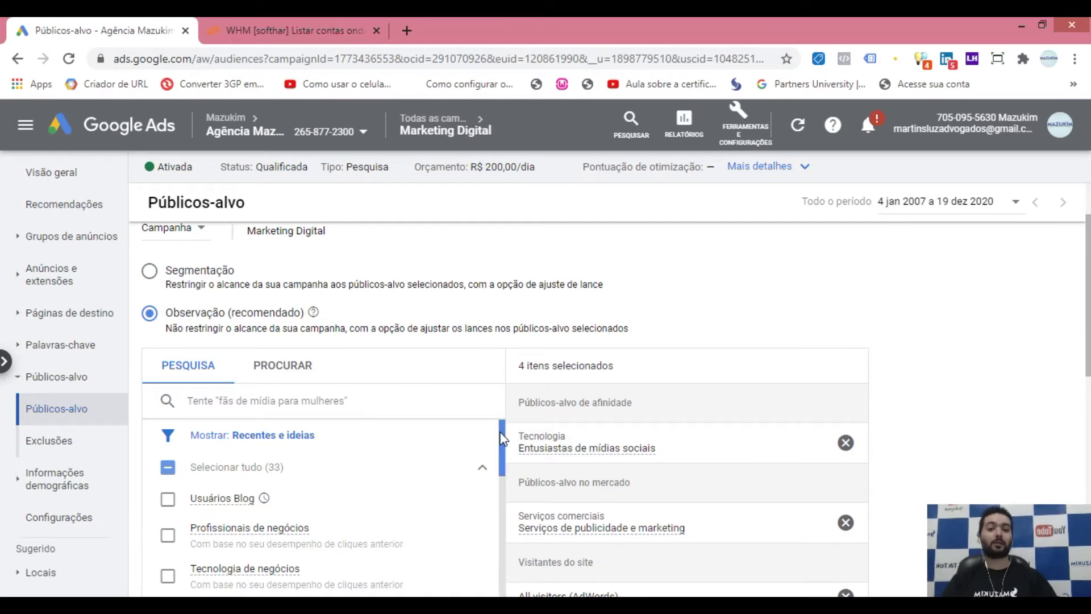
scroll(993, 316, down, 1)
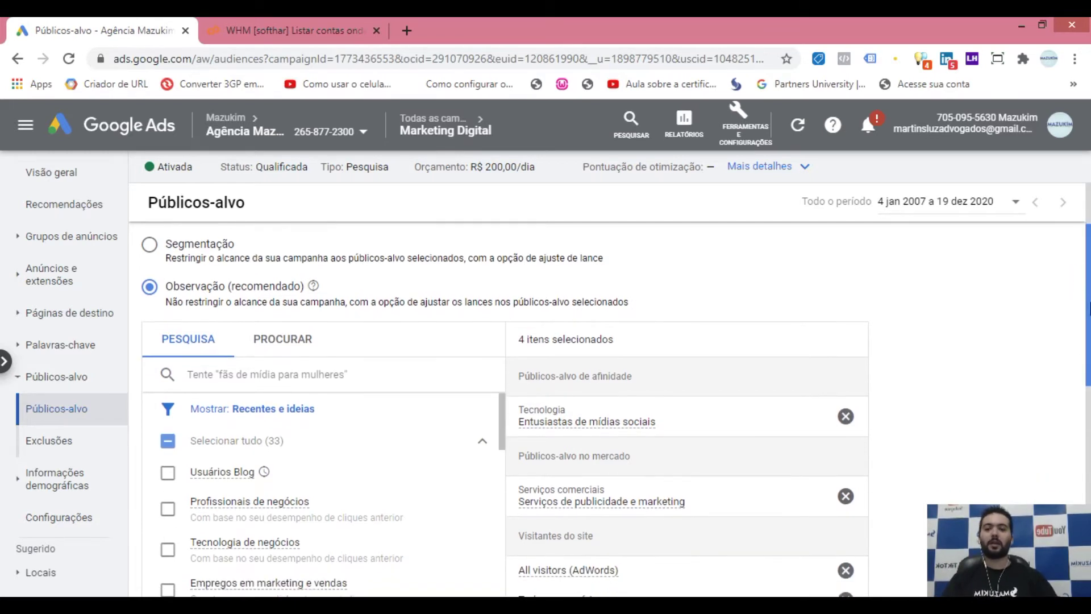
click(410, 362)
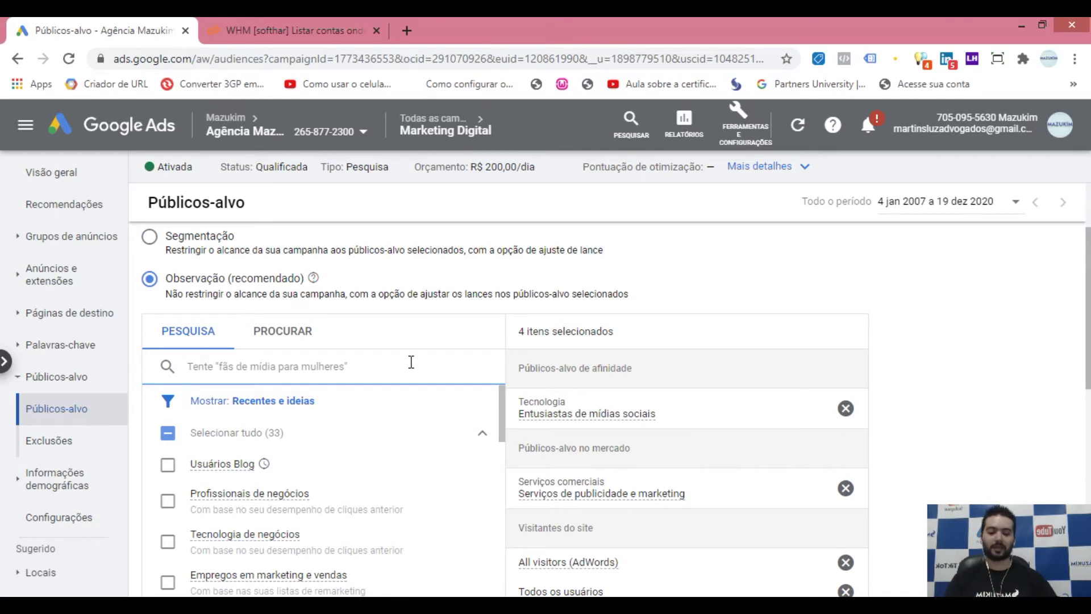
click(189, 332)
click(285, 377)
text(empresa)
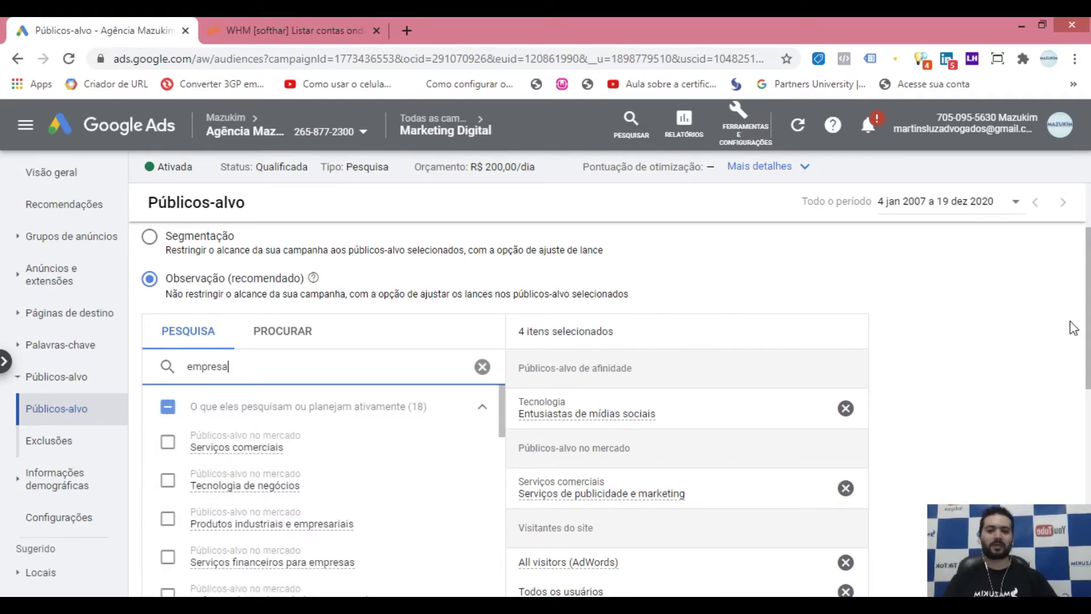
- Check the details of the in-market audience Formação empresarial and add it to the campaign's selected audiences
scroll(840, 425, down, 2)
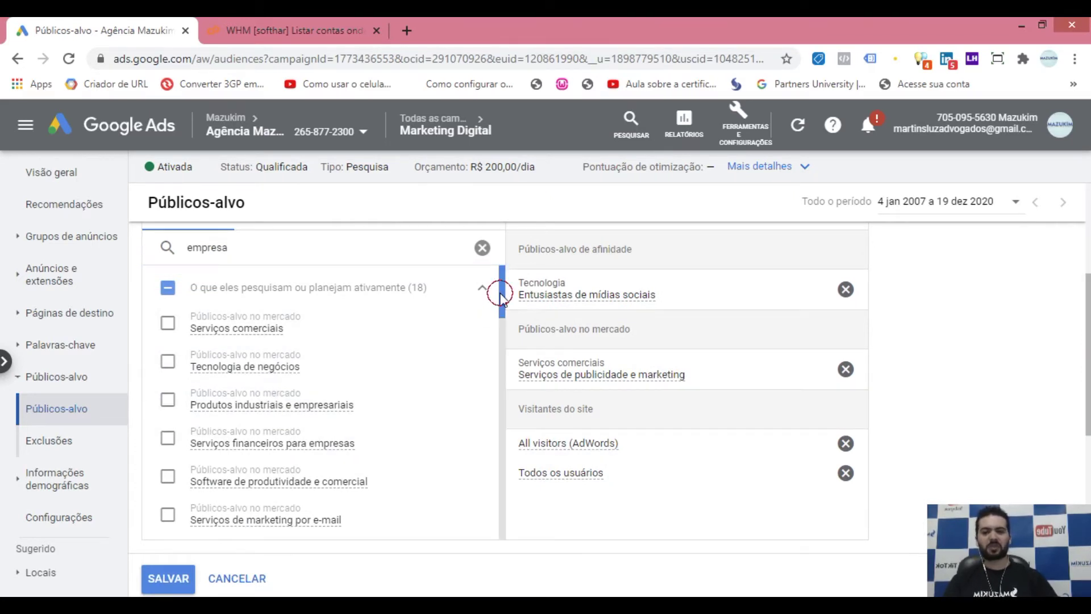
scroll(502, 305, down, 1)
drag(500, 300, 500, 328)
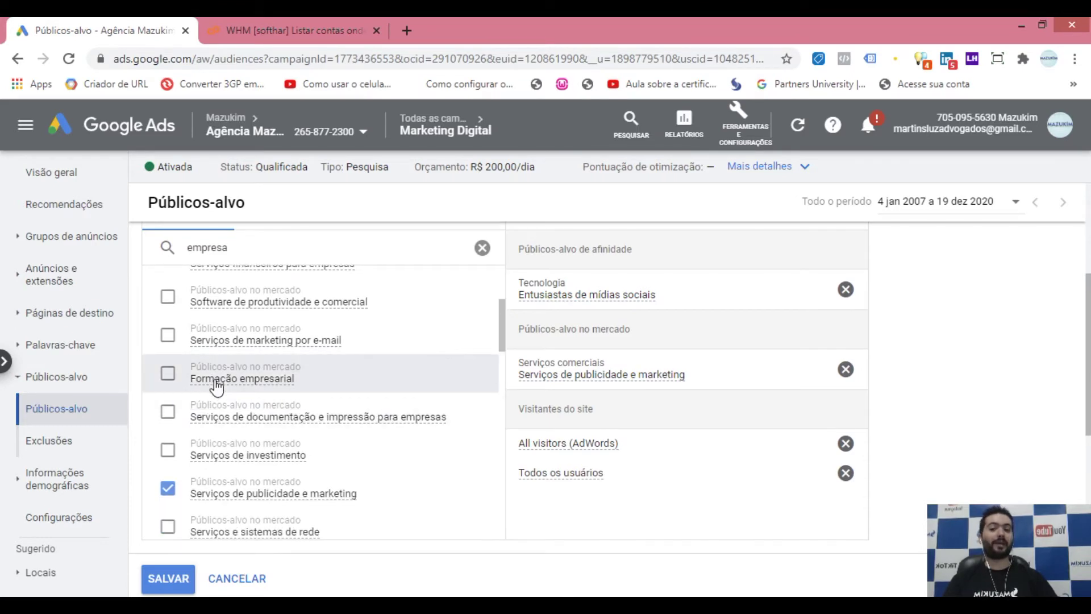
mouse_move(220, 388)
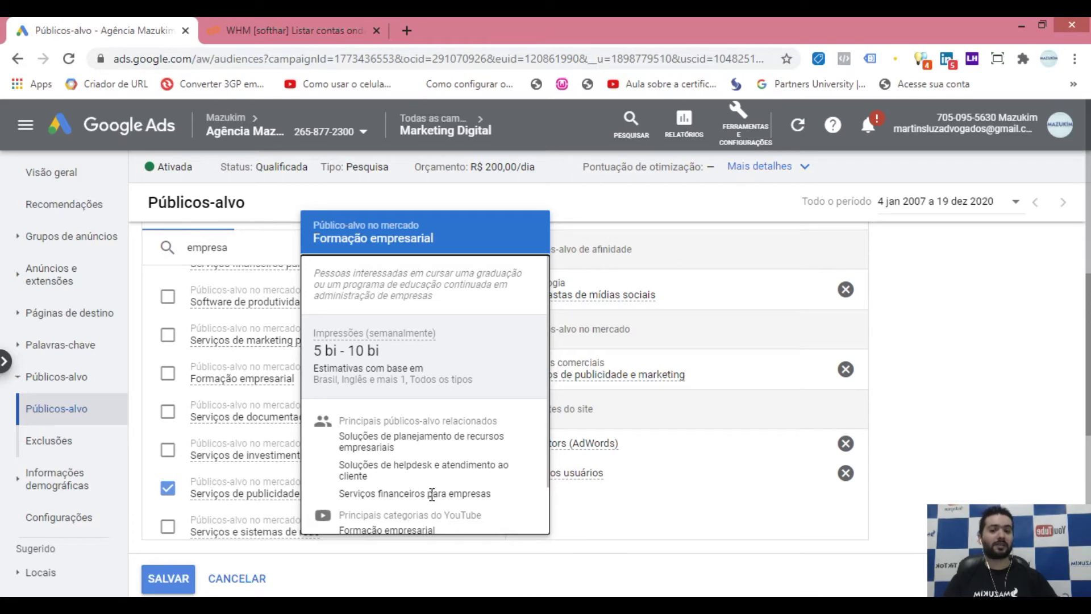
scroll(421, 511, down, 1)
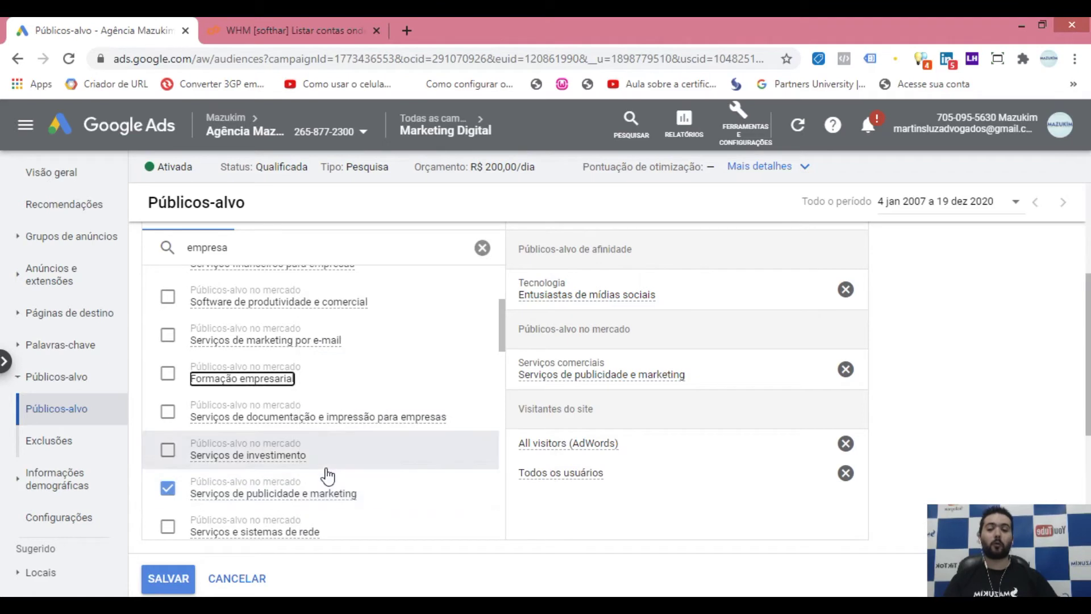
click(168, 375)
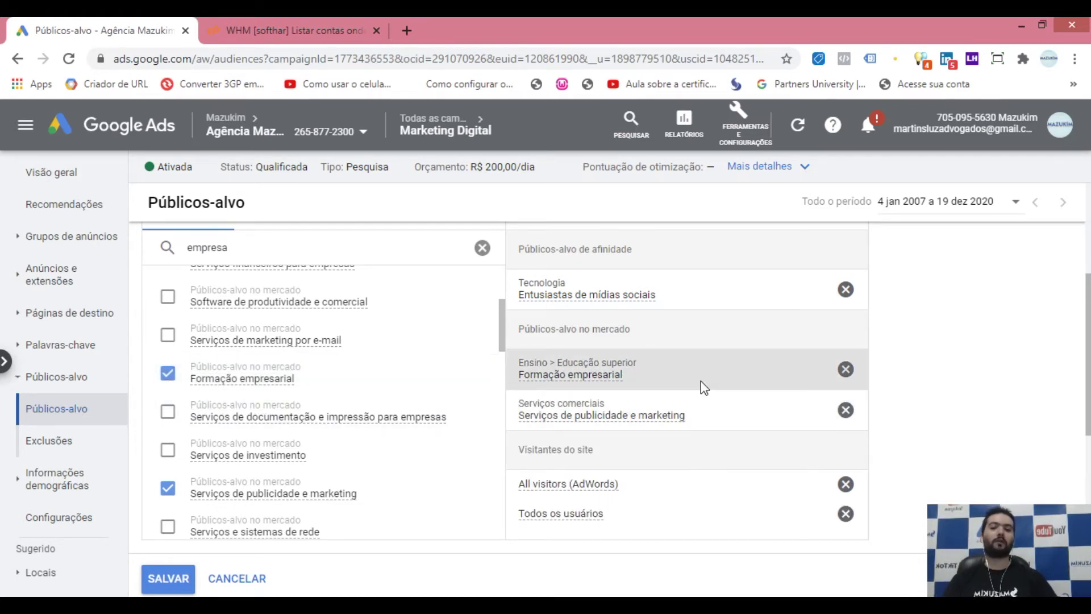
- Find the affinity audience Profissionais de negócios among the "empresa" results and add it to the campaign's selected audiences
scroll(358, 443, down, 2)
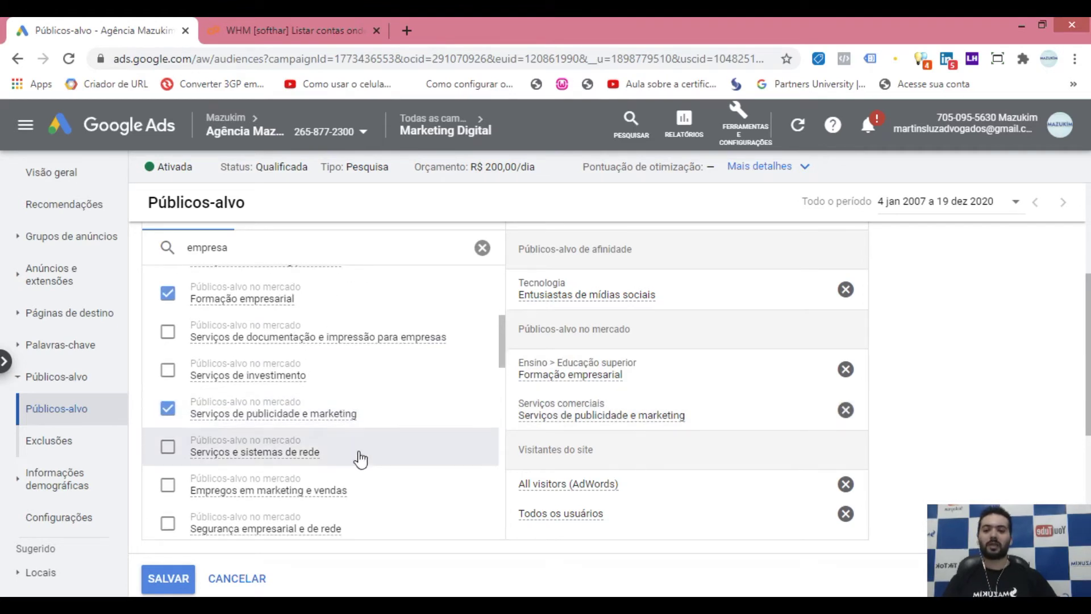
scroll(297, 455, down, 2)
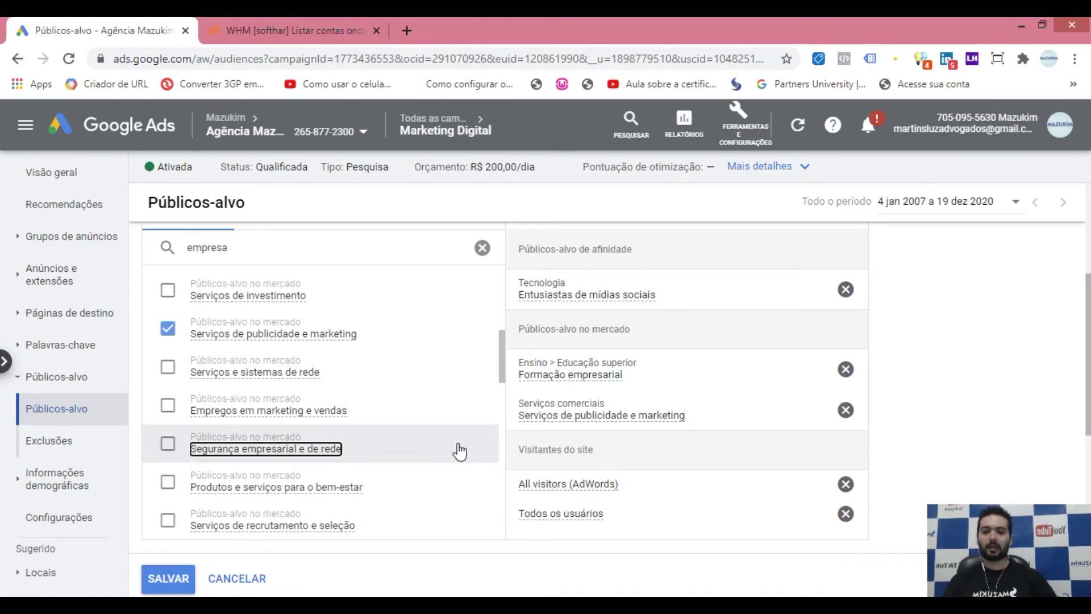
scroll(446, 441, down, 2)
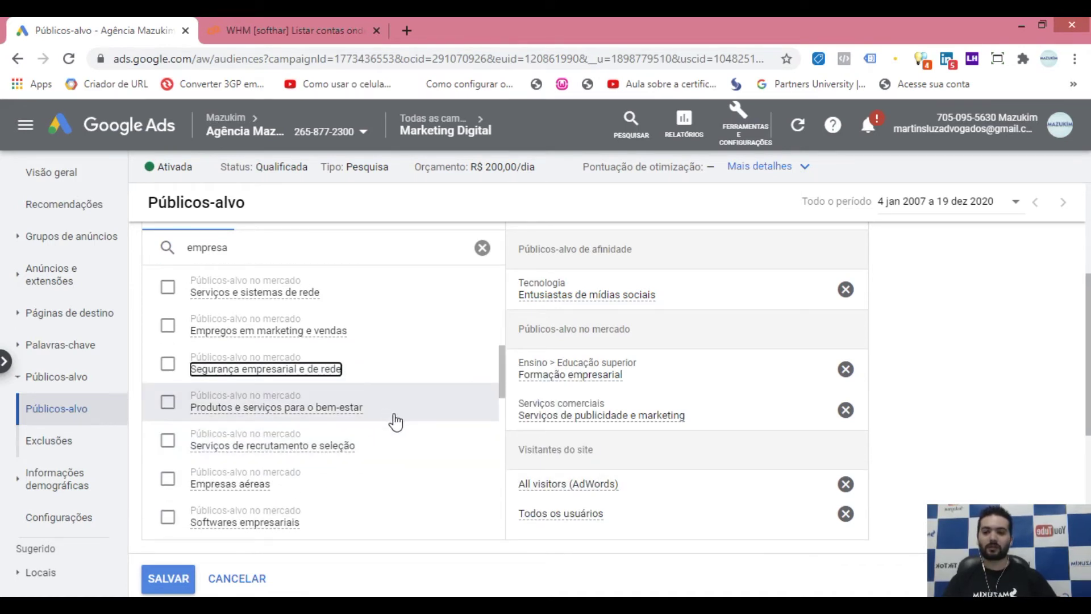
scroll(369, 432, down, 2)
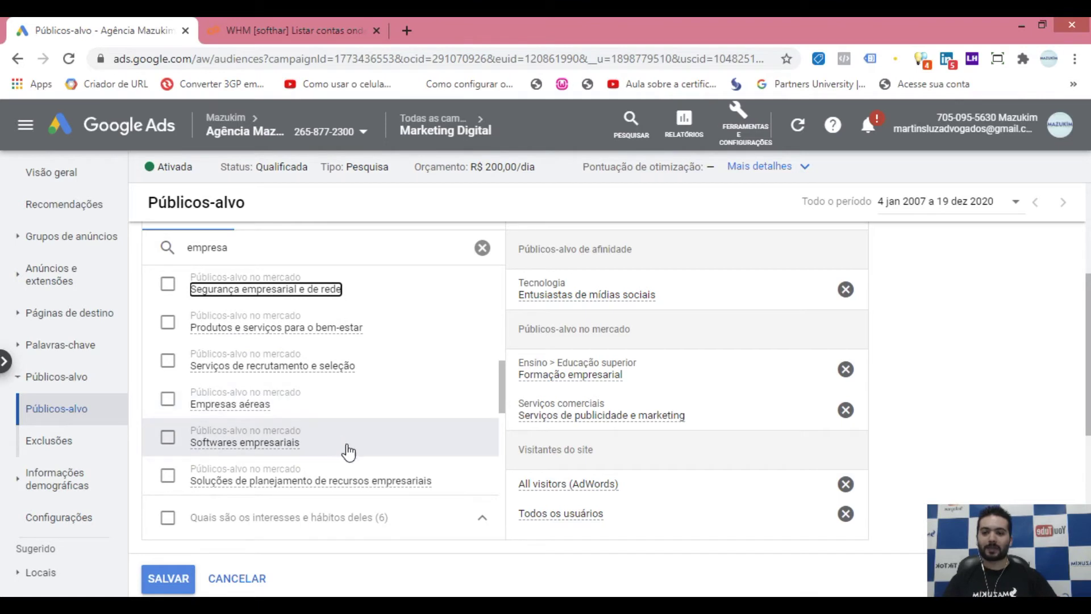
scroll(236, 400, down, 2)
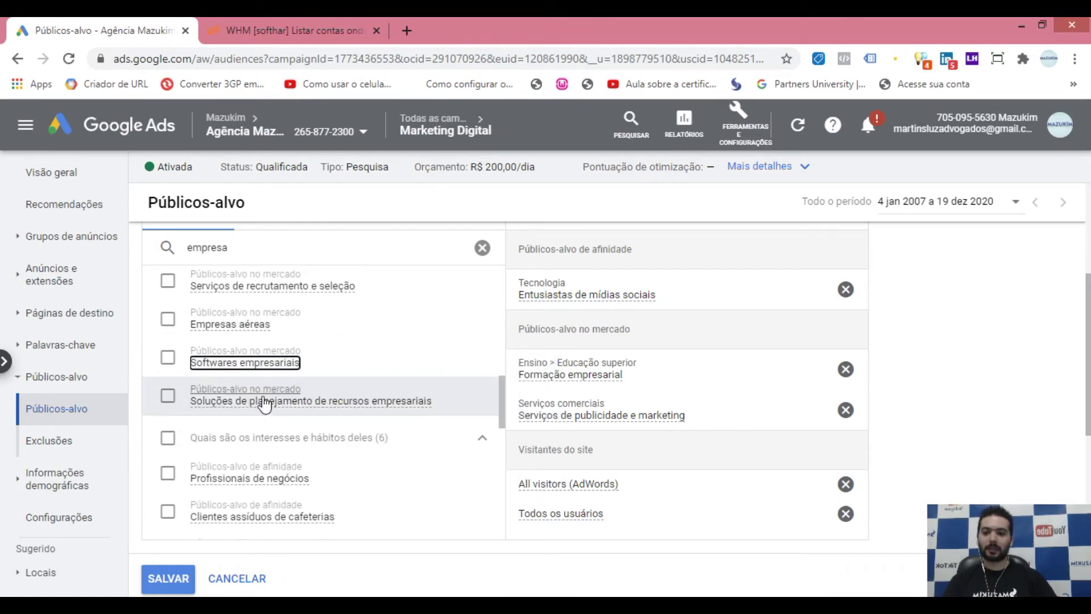
scroll(305, 407, down, 2)
mouse_move(245, 409)
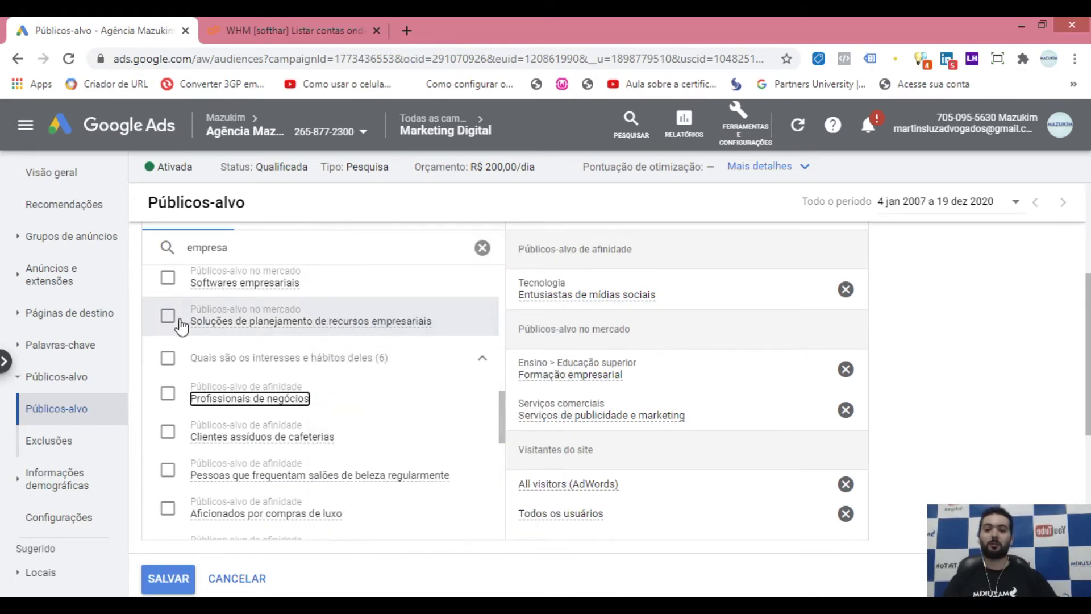
click(168, 397)
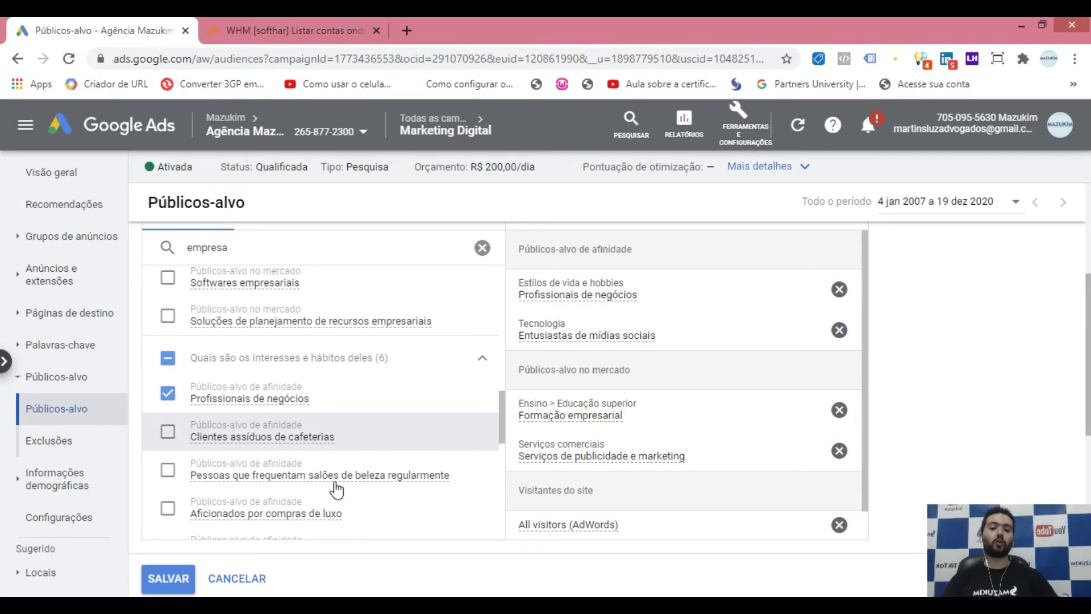
- Browse the detailed demographics under Quem são eles and examine the Pai & mãe options of Status parental
scroll(348, 455, up, 6)
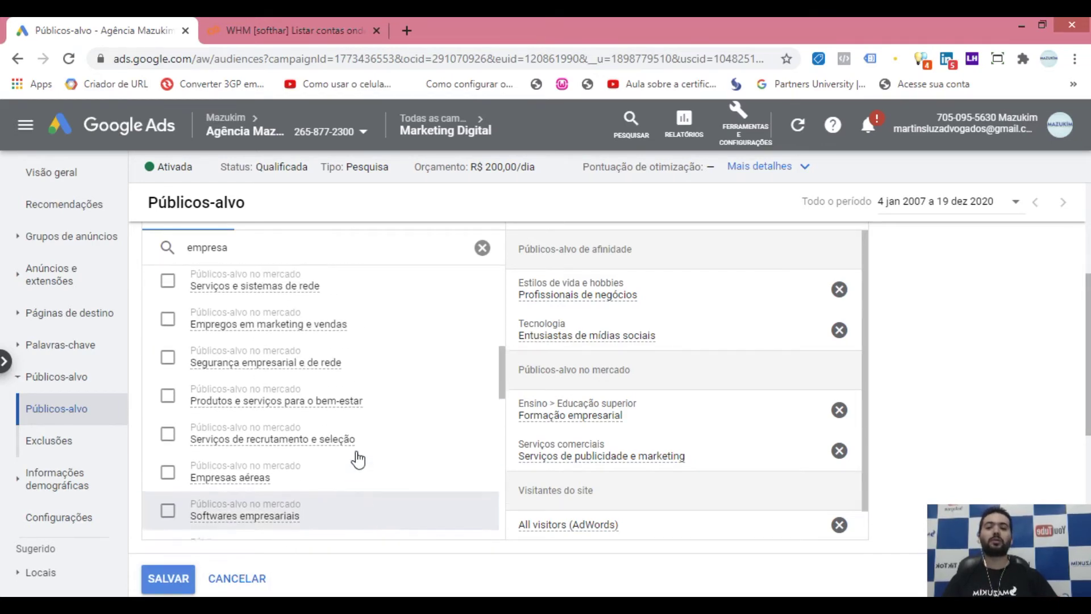
scroll(358, 457, up, 4)
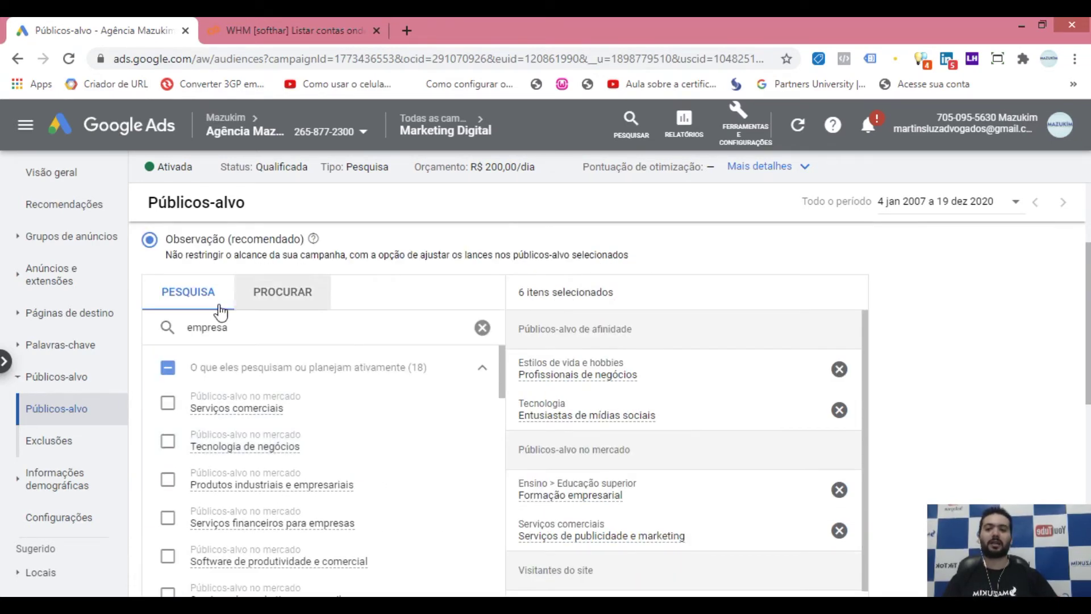
drag(250, 328, 142, 333)
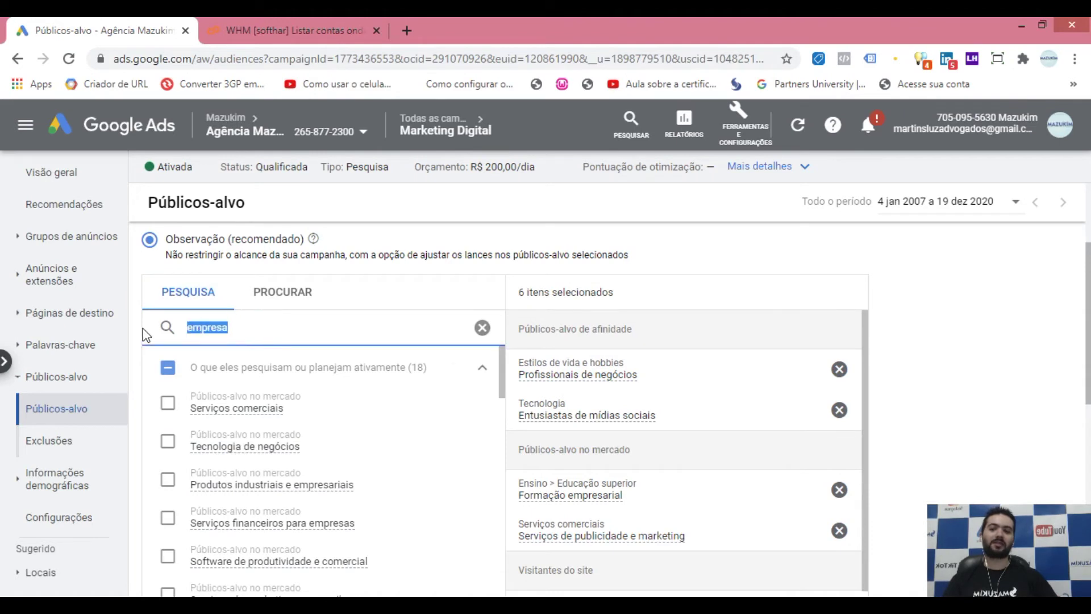
click(323, 332)
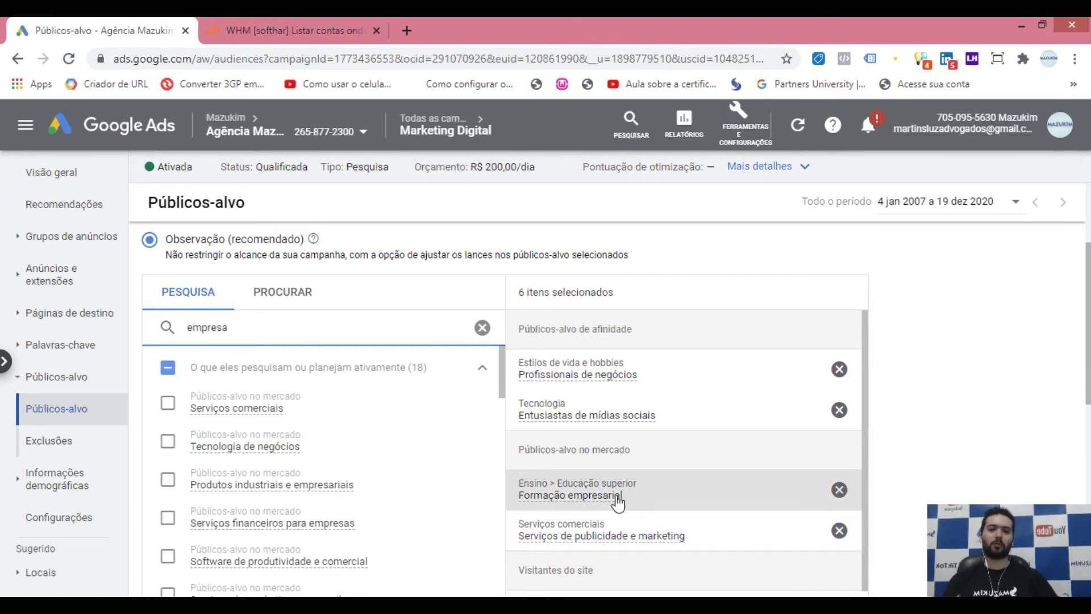
click(284, 299)
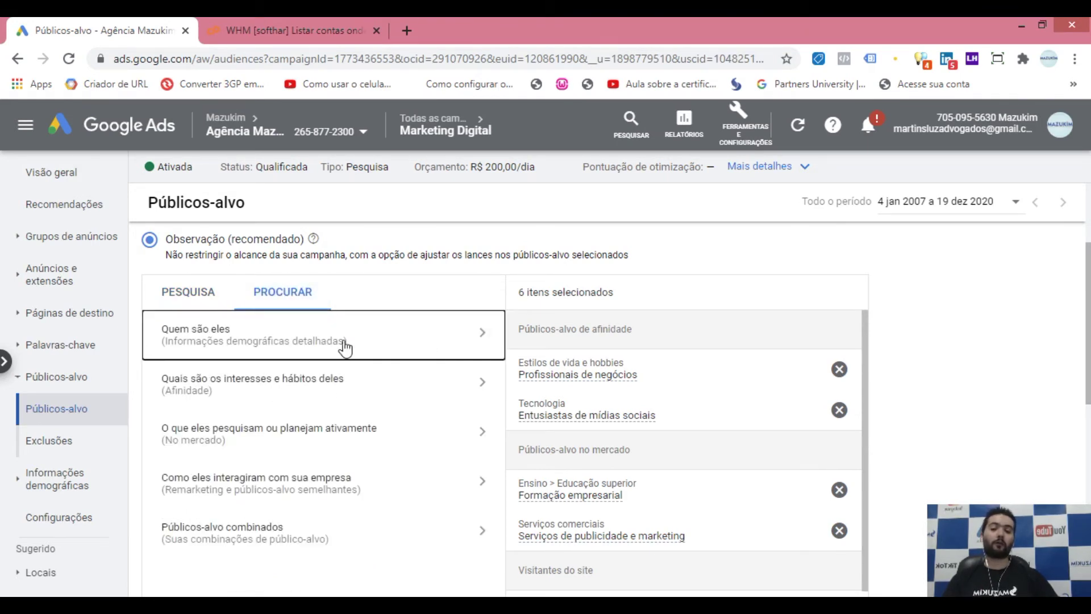
click(405, 344)
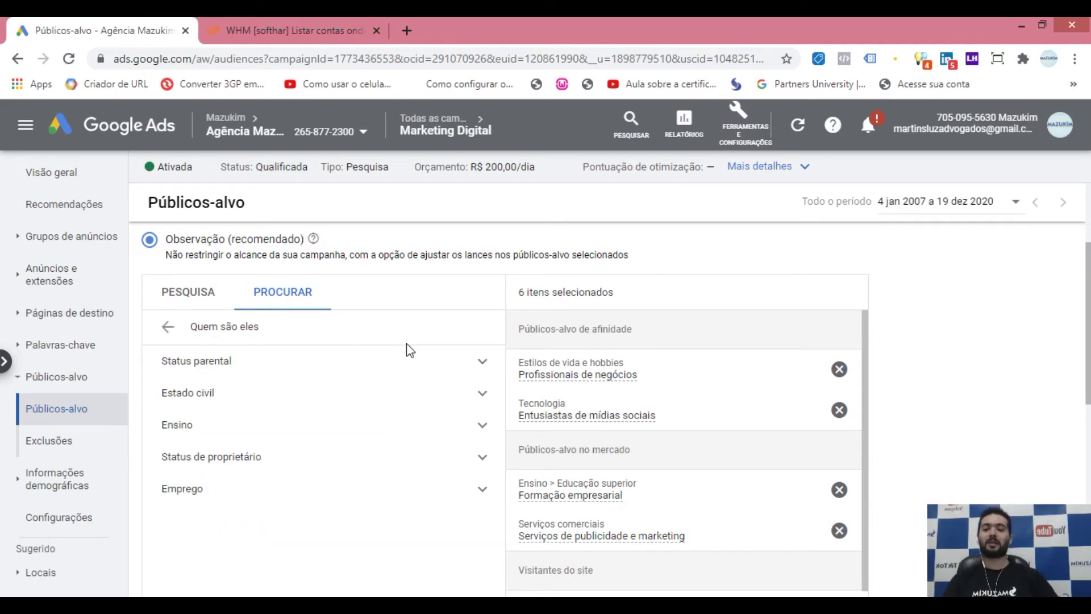
click(349, 364)
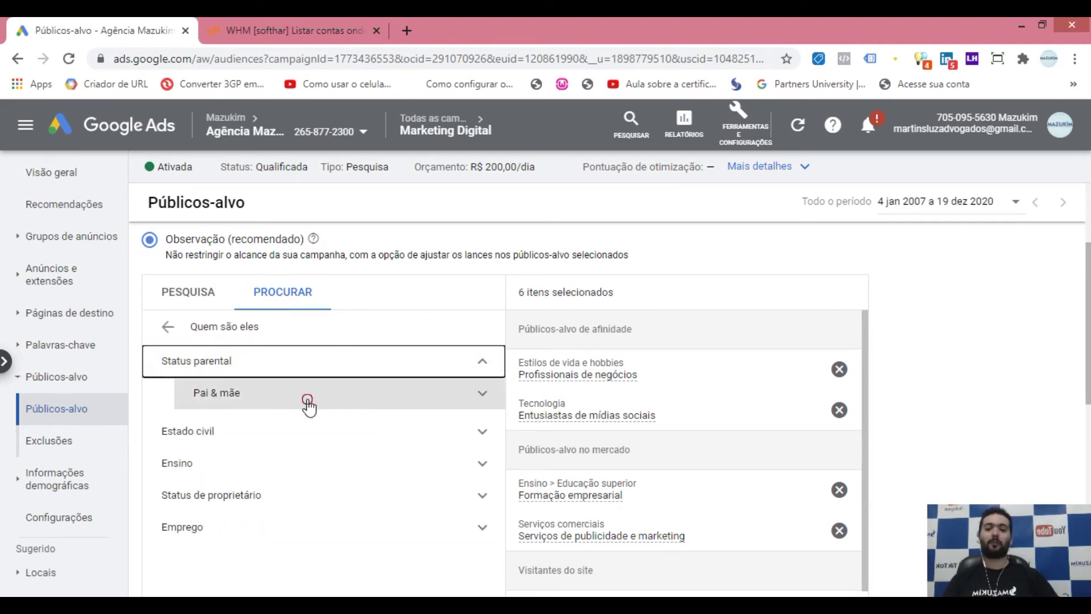
click(307, 399)
click(344, 429)
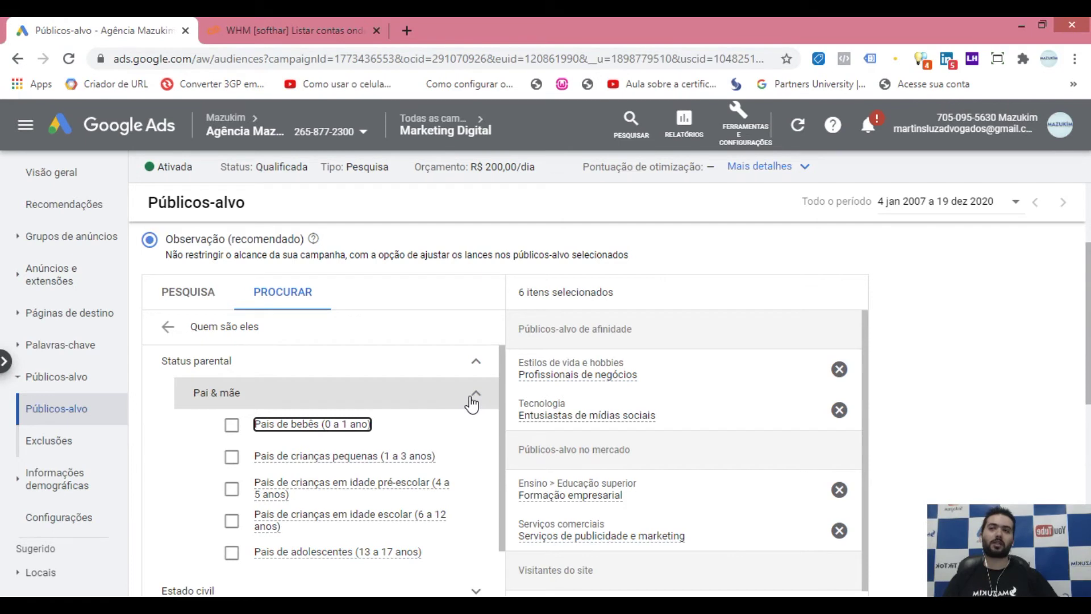
click(377, 401)
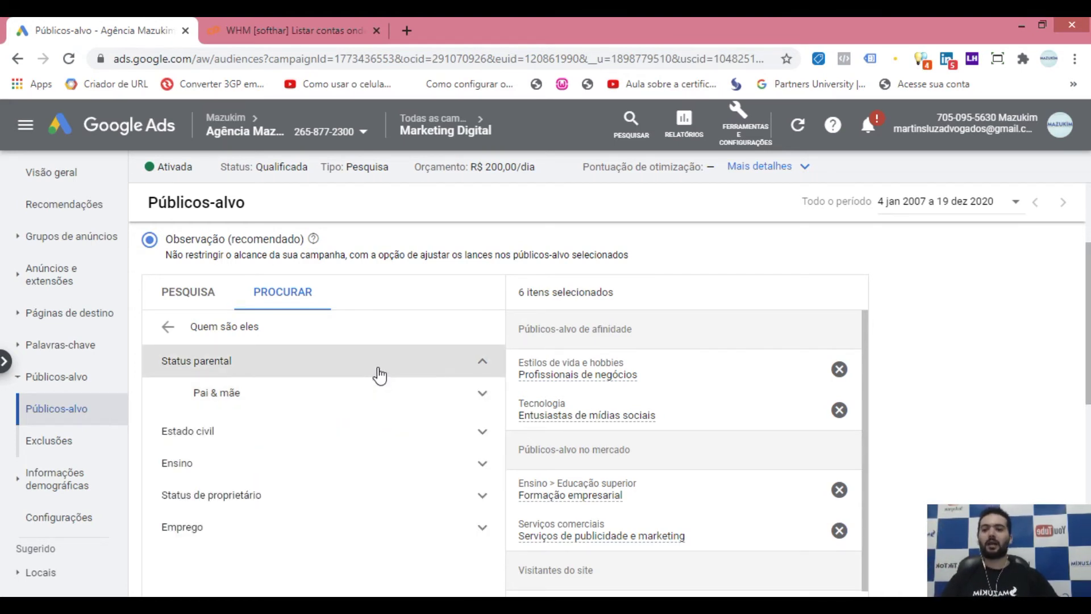
click(377, 366)
- Check the Estado civil options, add Em um relacionamento to the selected audiences and remove it again
click(350, 401)
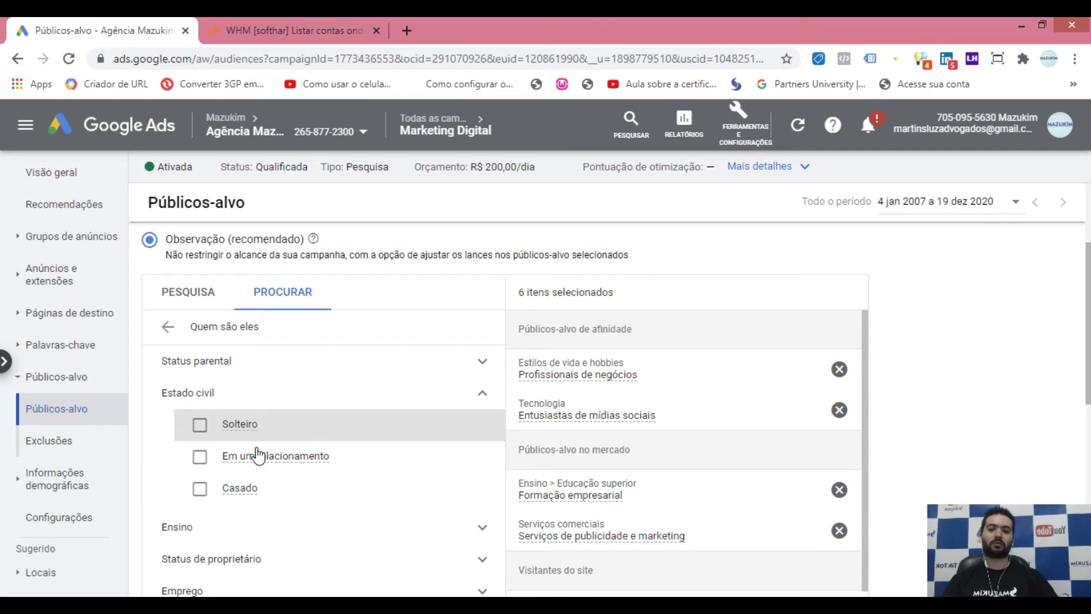
mouse_move(238, 493)
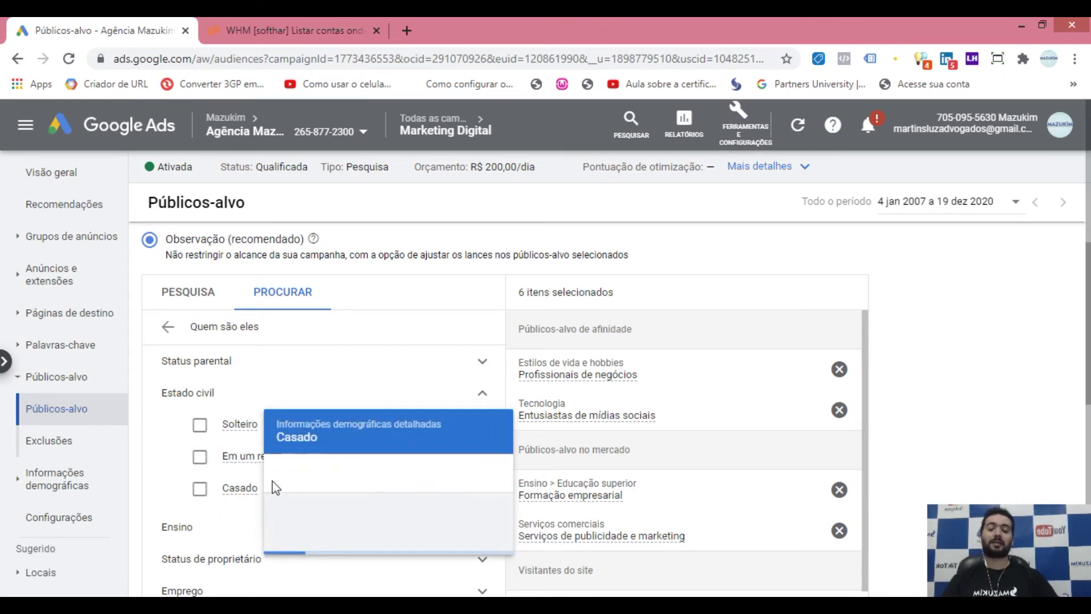
click(916, 515)
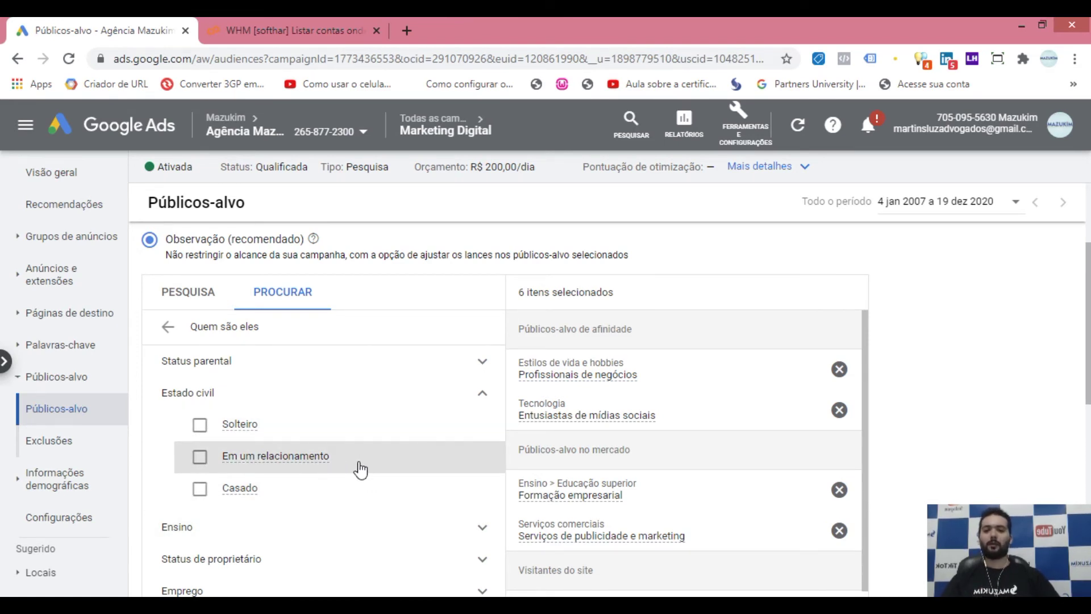
click(199, 463)
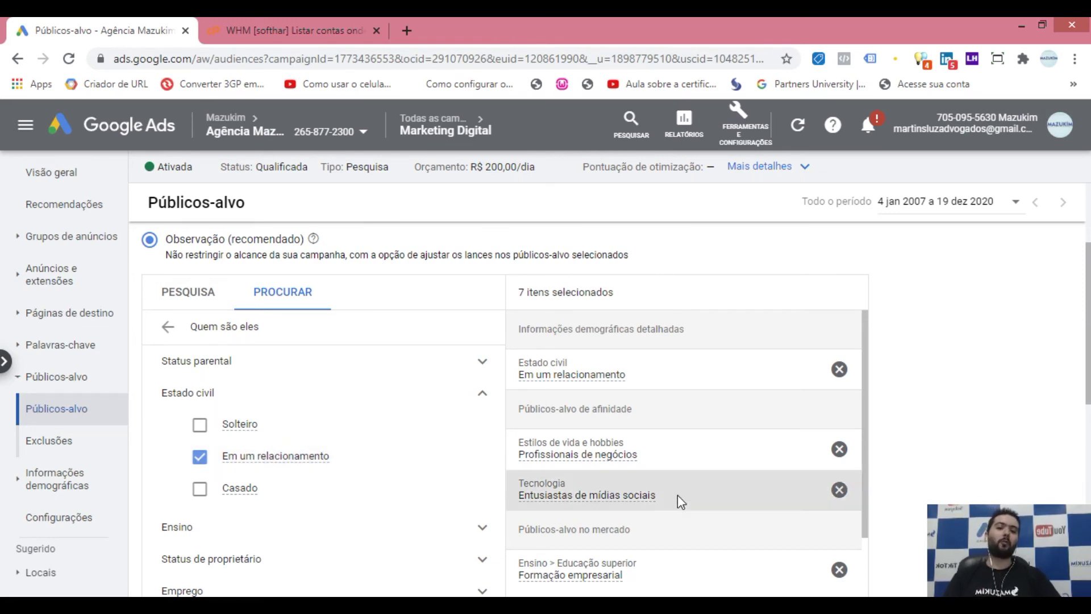
click(199, 458)
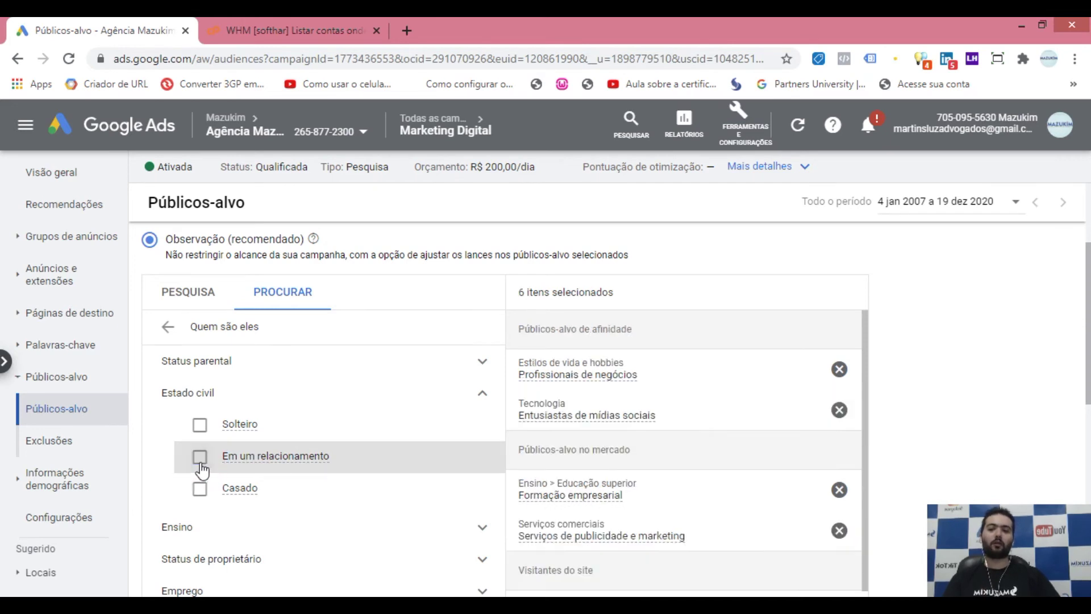
click(483, 399)
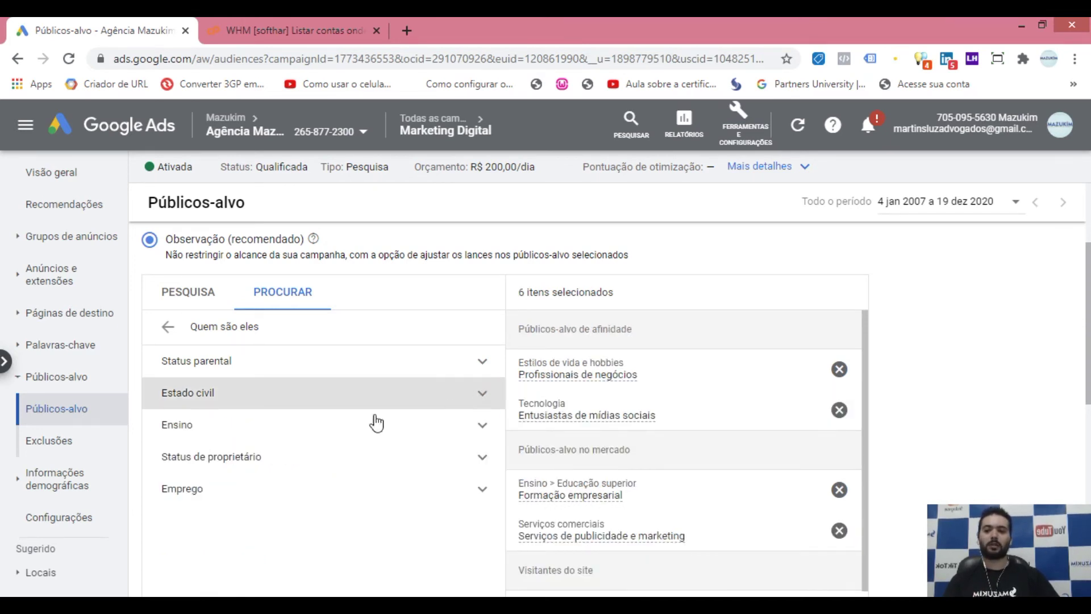
- Examine the Ensino options in the detailed demographics and return to the overview of audience categories
click(480, 427)
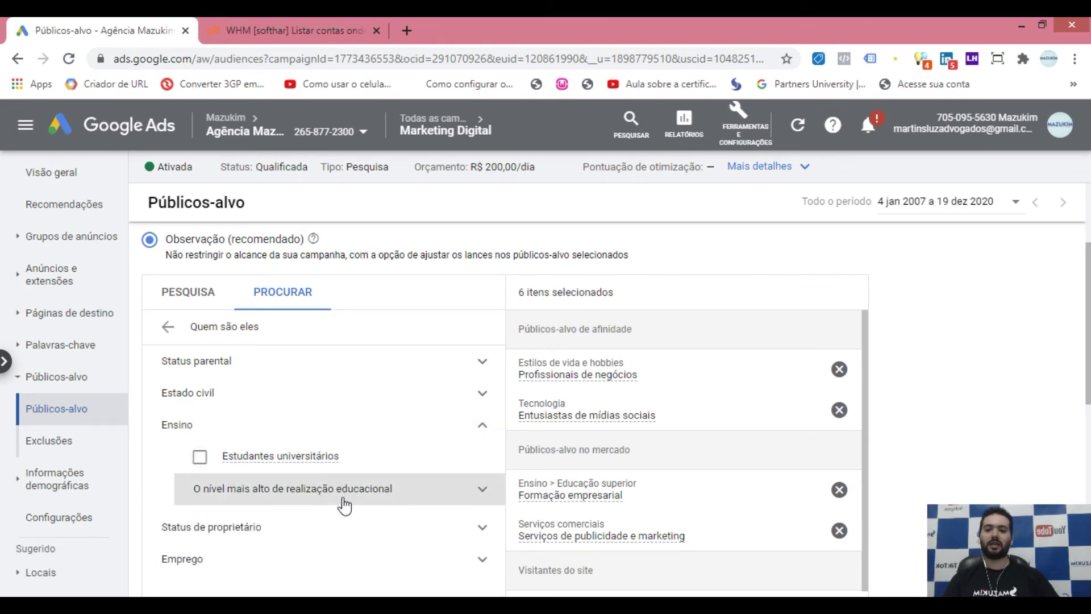
click(483, 429)
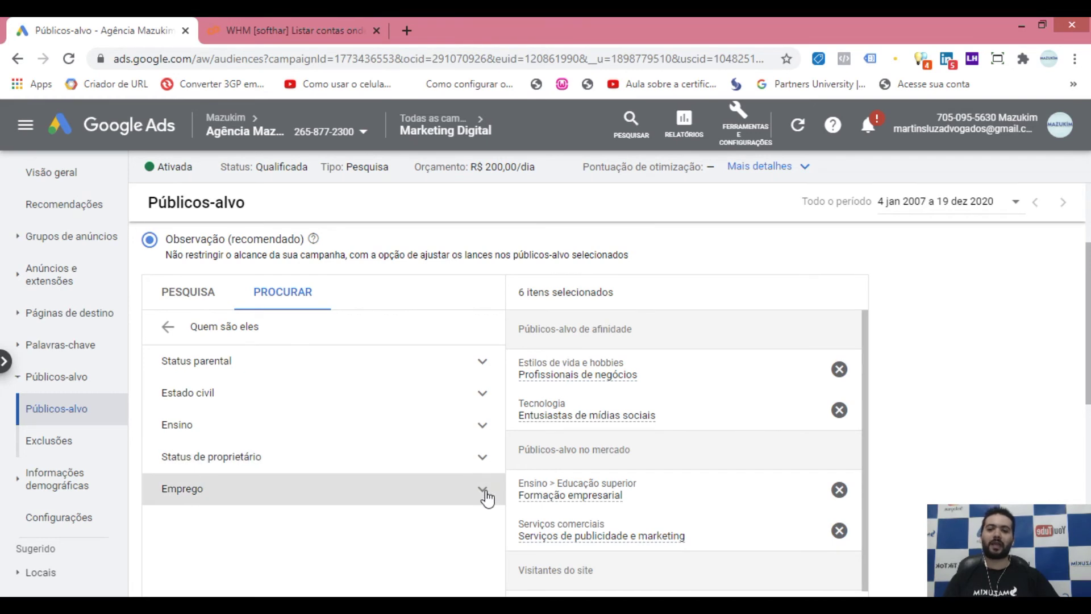
click(168, 326)
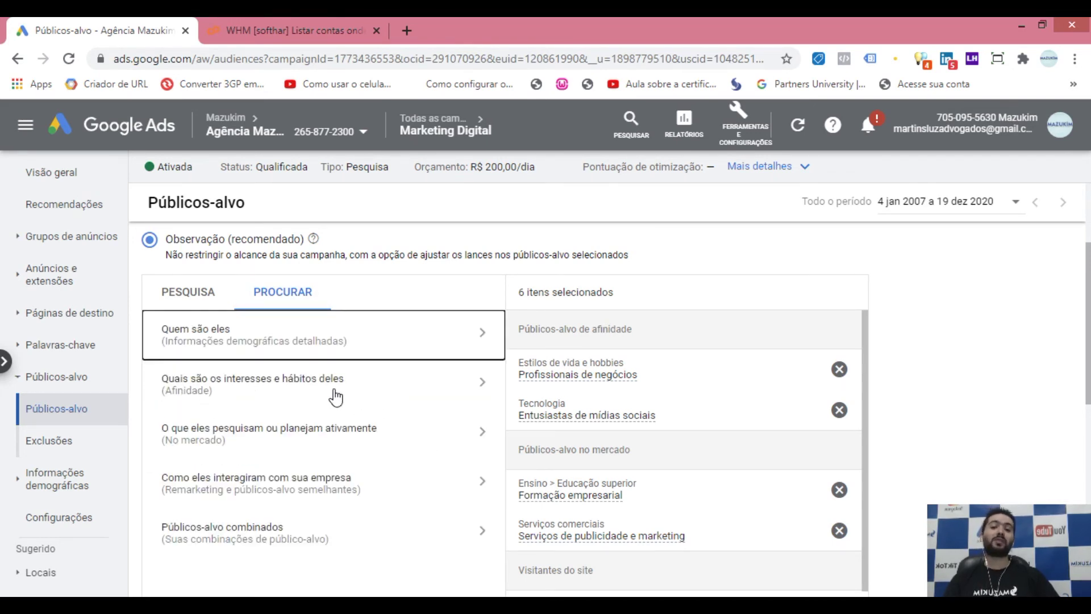
- Examine the affinity audiences under Quais são os interesses e hábitos deles, including the Alimentação subcategories, and return to the category overview
click(389, 400)
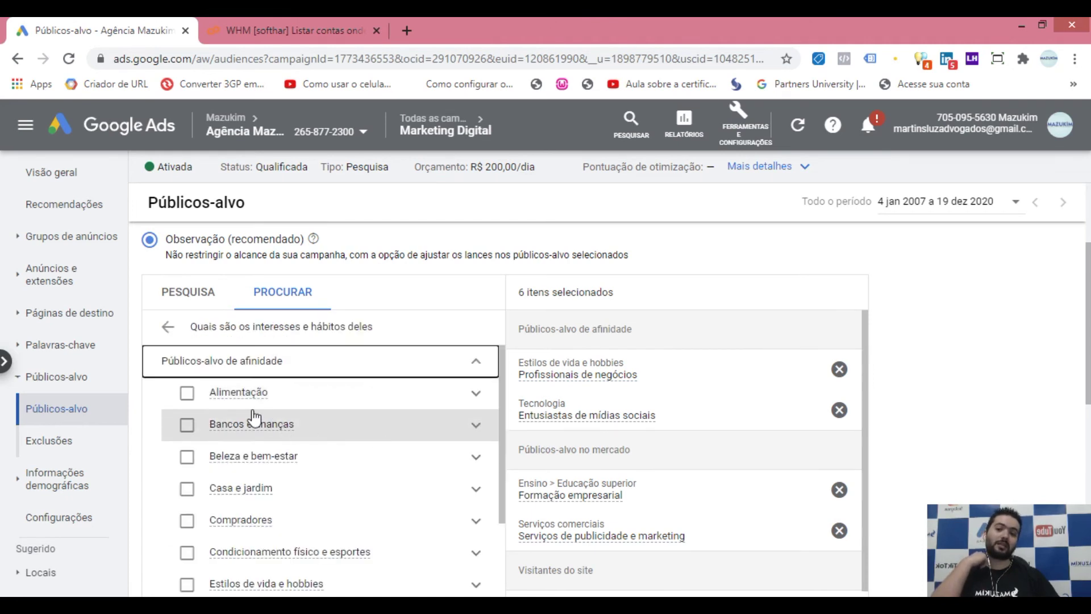
click(475, 398)
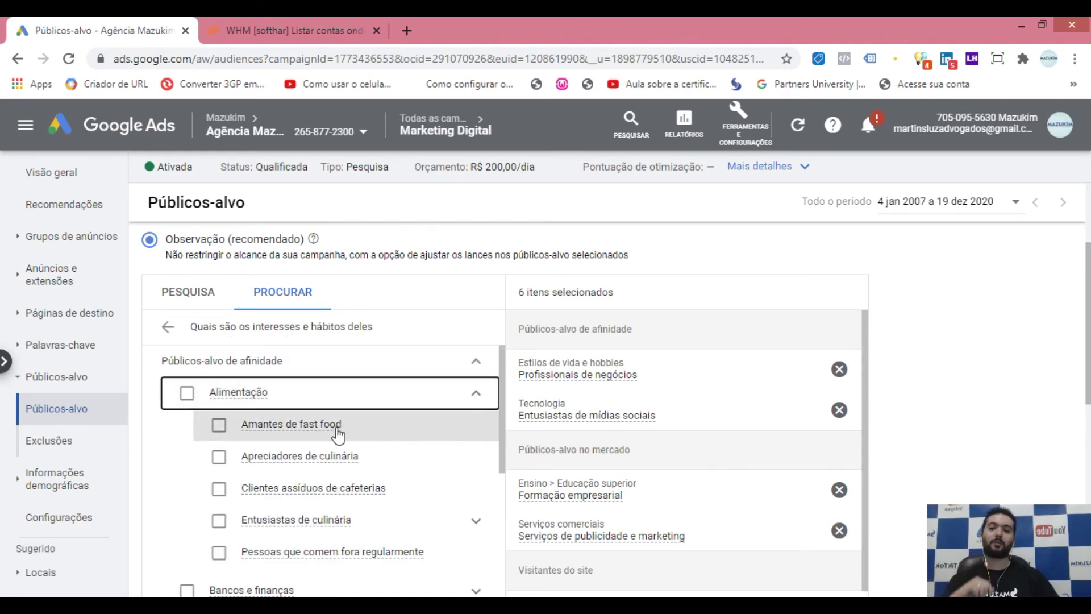
scroll(382, 457, down, 3)
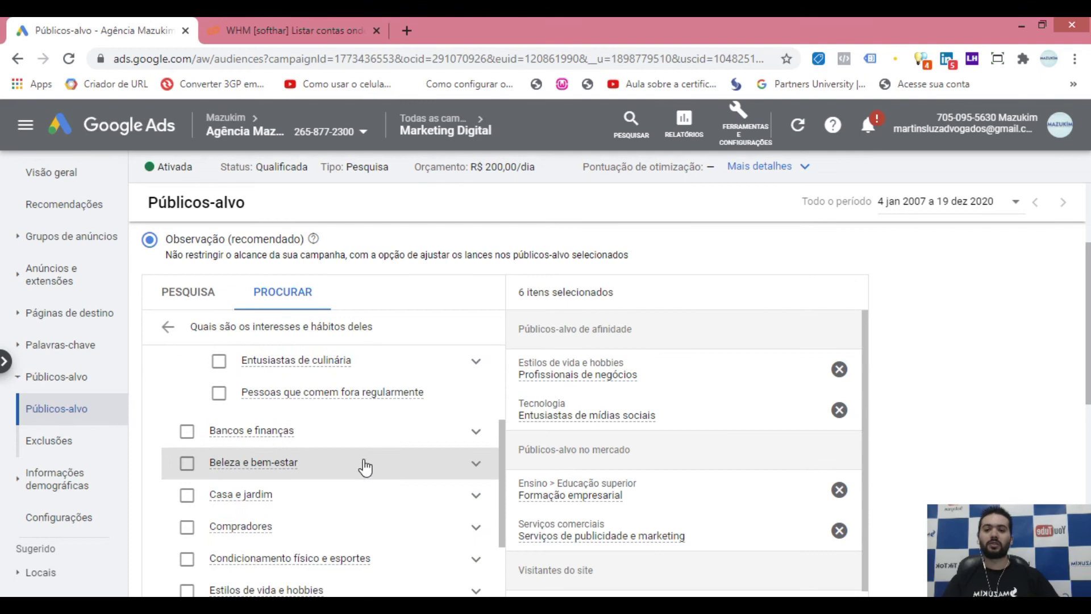
scroll(361, 492, down, 2)
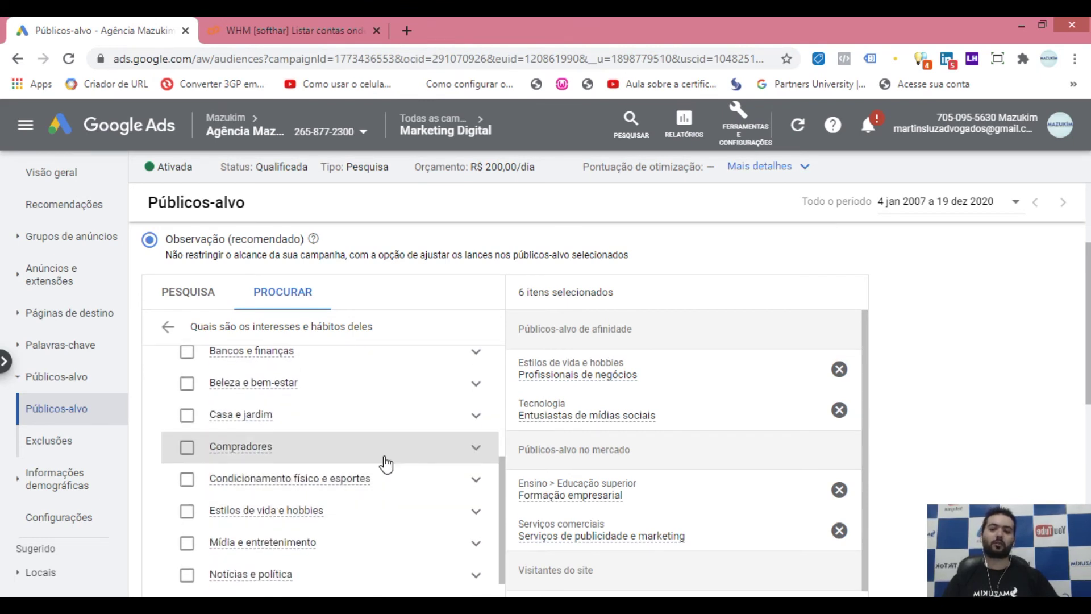
scroll(376, 517, up, 4)
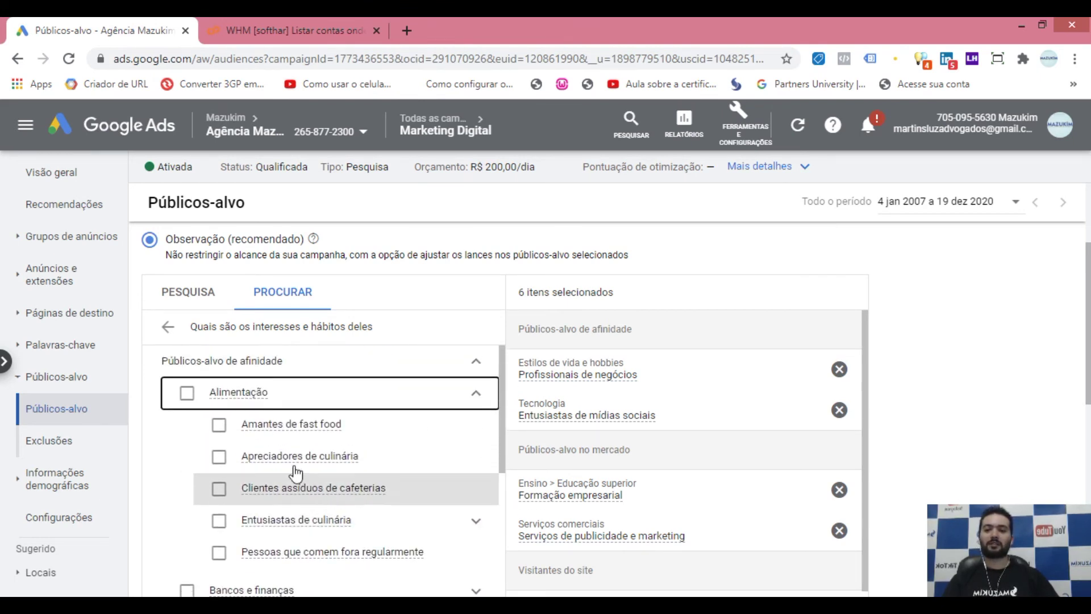
click(475, 393)
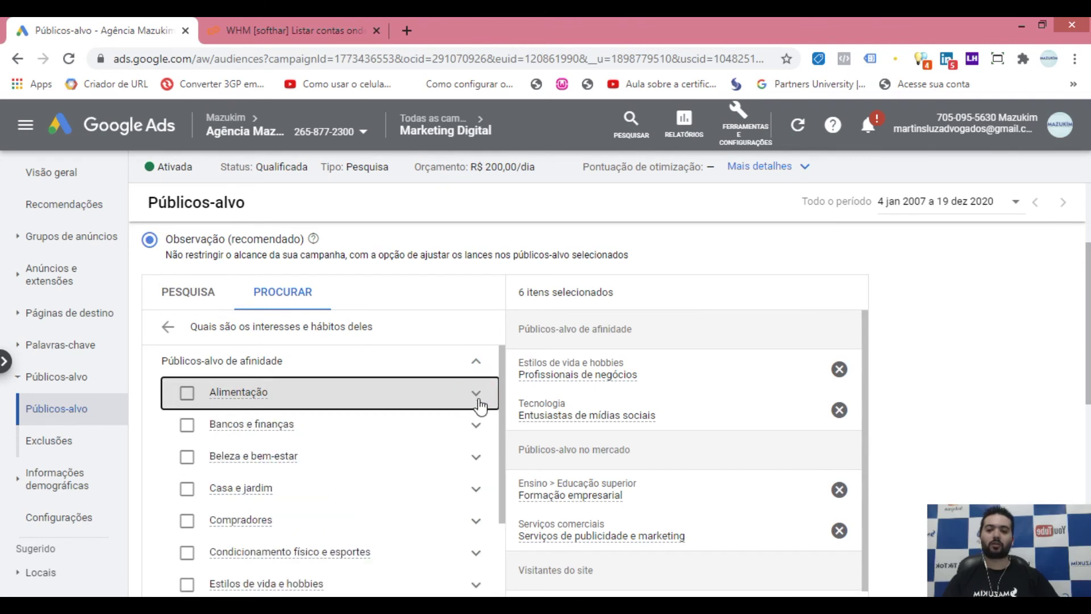
scroll(329, 488, down, 1)
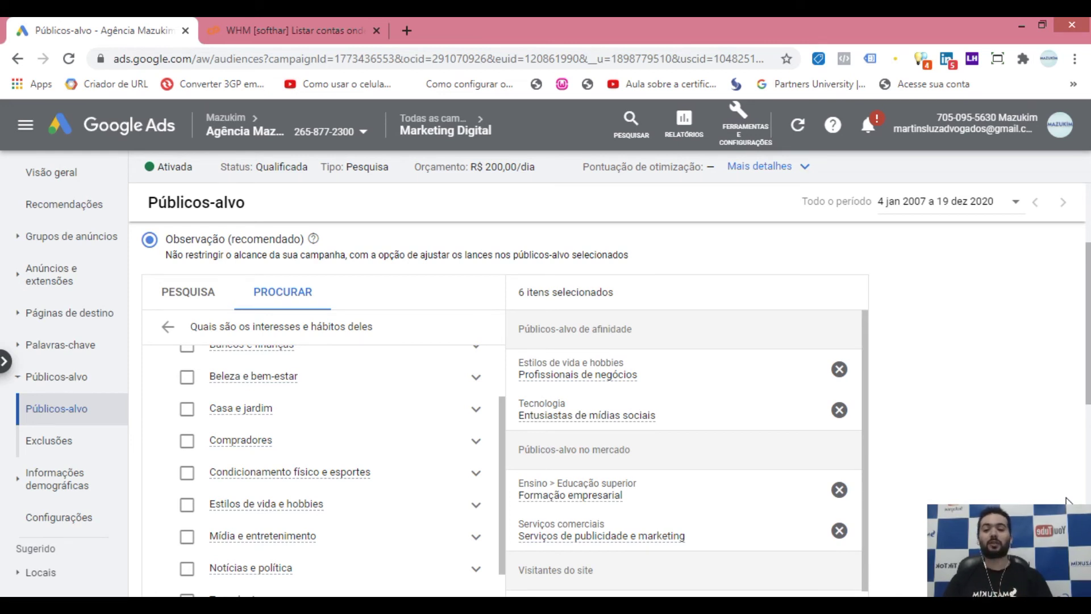
click(168, 326)
- Review the audience categories available for browsing and the campaign's list of selected audiences
click(189, 295)
click(276, 297)
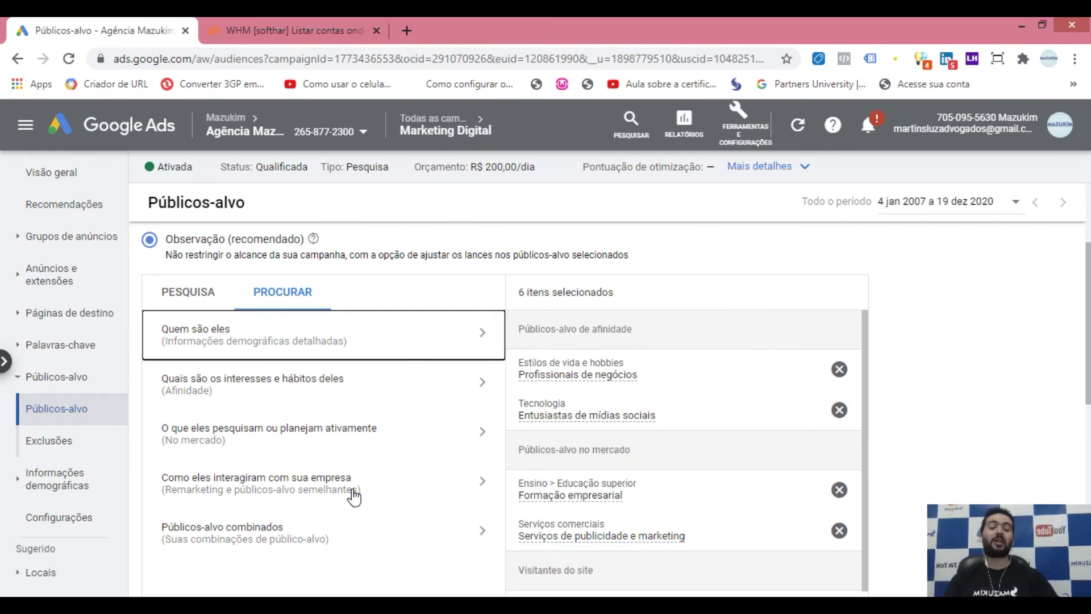
scroll(357, 495, down, 3)
scroll(353, 468, up, 3)
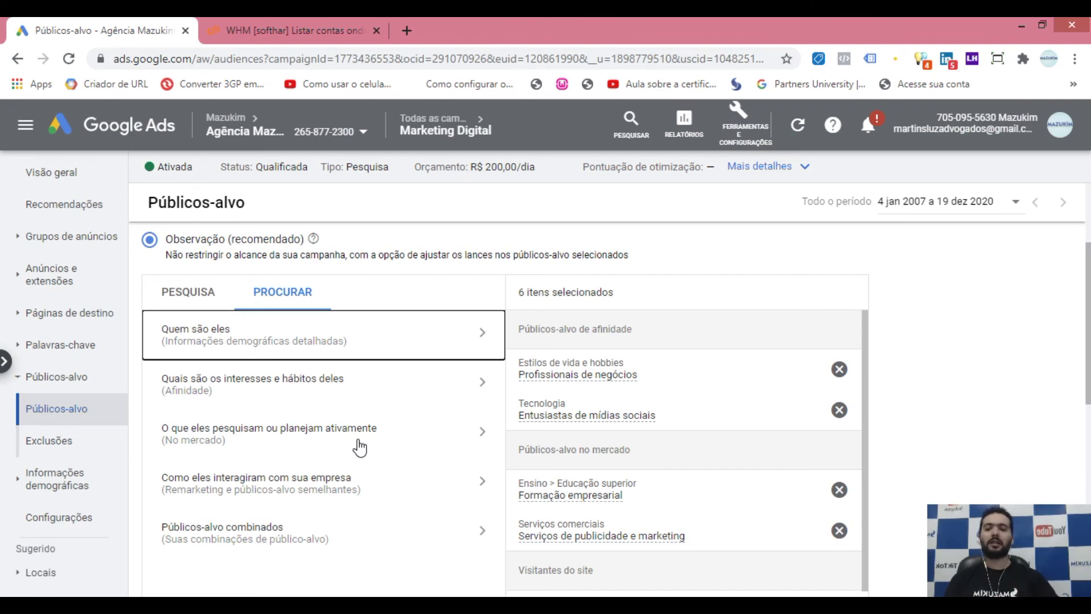
scroll(572, 436, down, 1)
scroll(426, 453, down, 2)
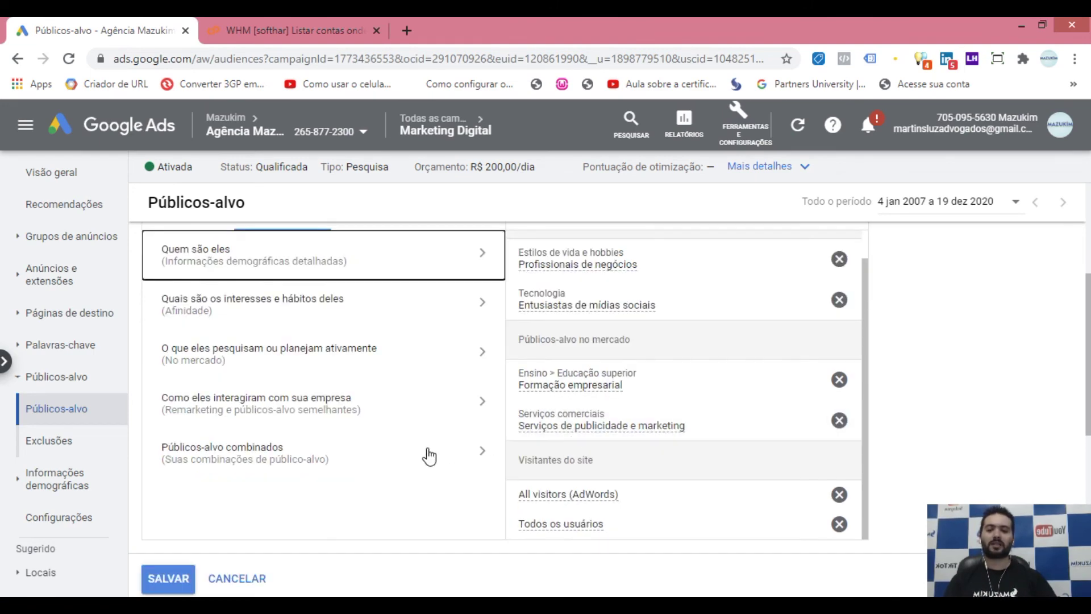
- Save the audience selection, including Formação empresarial and Profissionais de negócios, as observation audiences for the Marketing Digital campaign
click(181, 579)
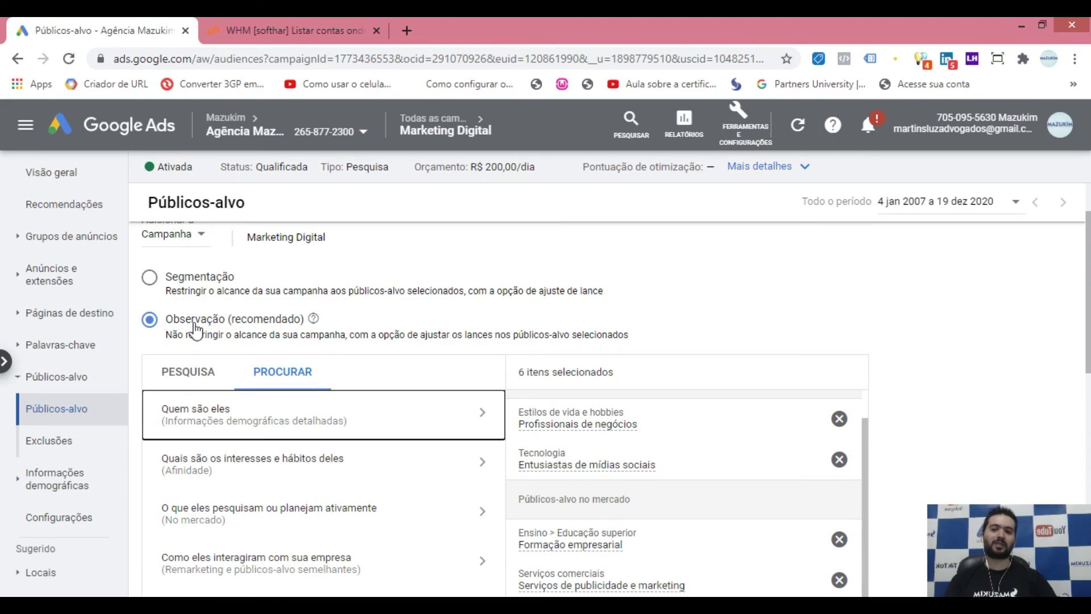
click(988, 444)
scroll(299, 426, down, 6)
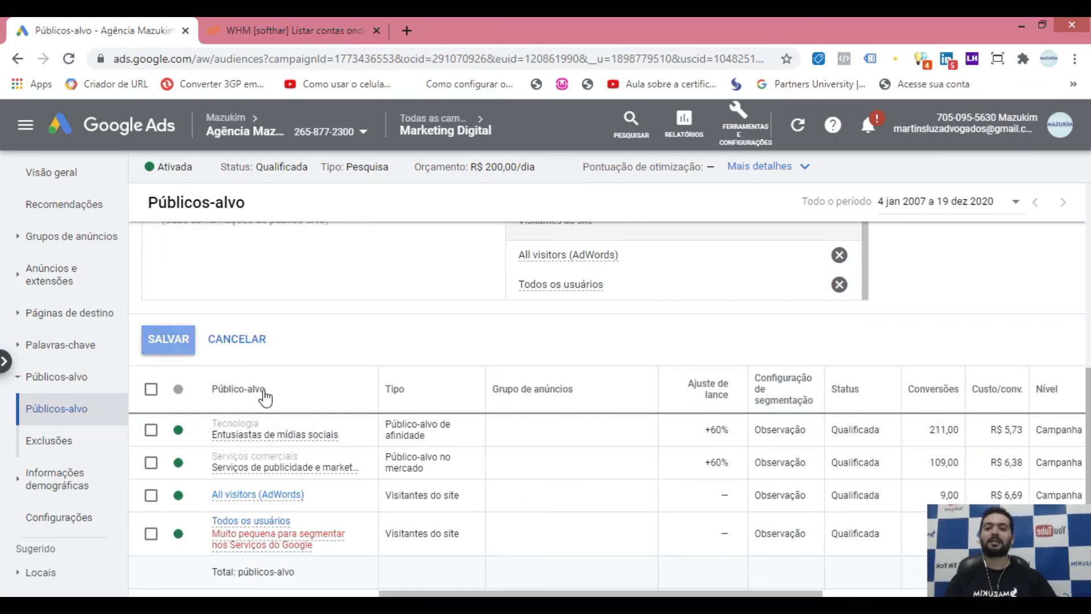
scroll(441, 425, down, 3)
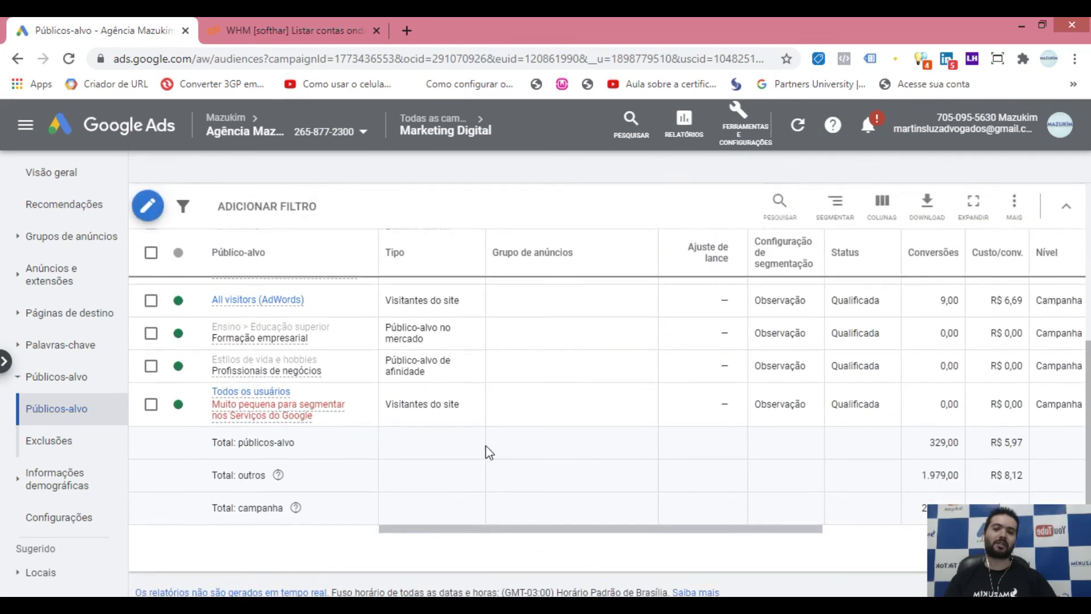
- Review the audience table's performance columns, from bid adjustment and conversions through clicks, CTR, cost and conversion rate
scroll(487, 453, up, 5)
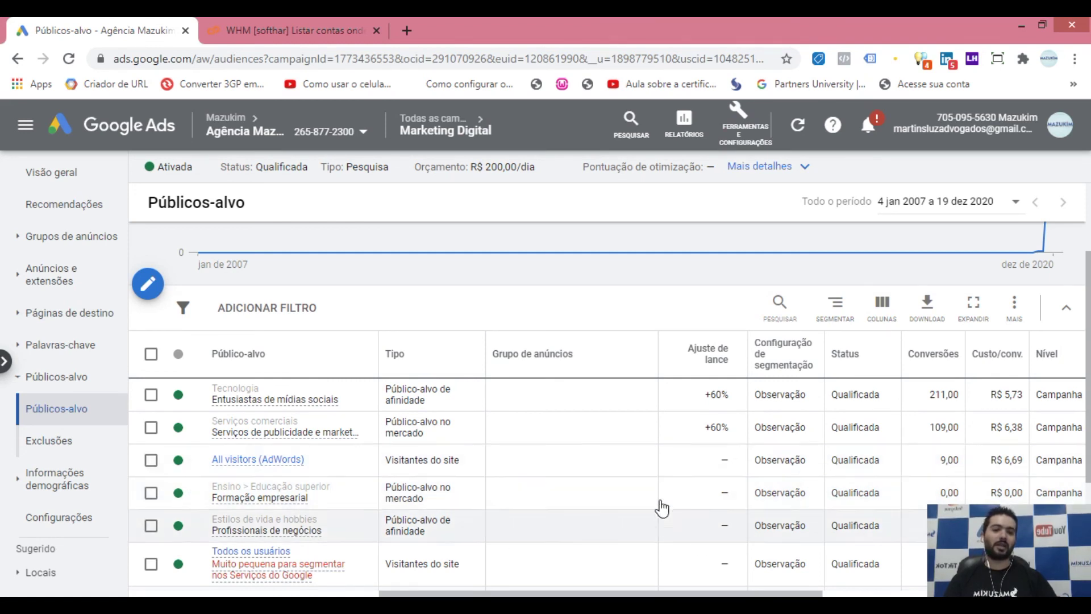
drag(716, 591, 900, 594)
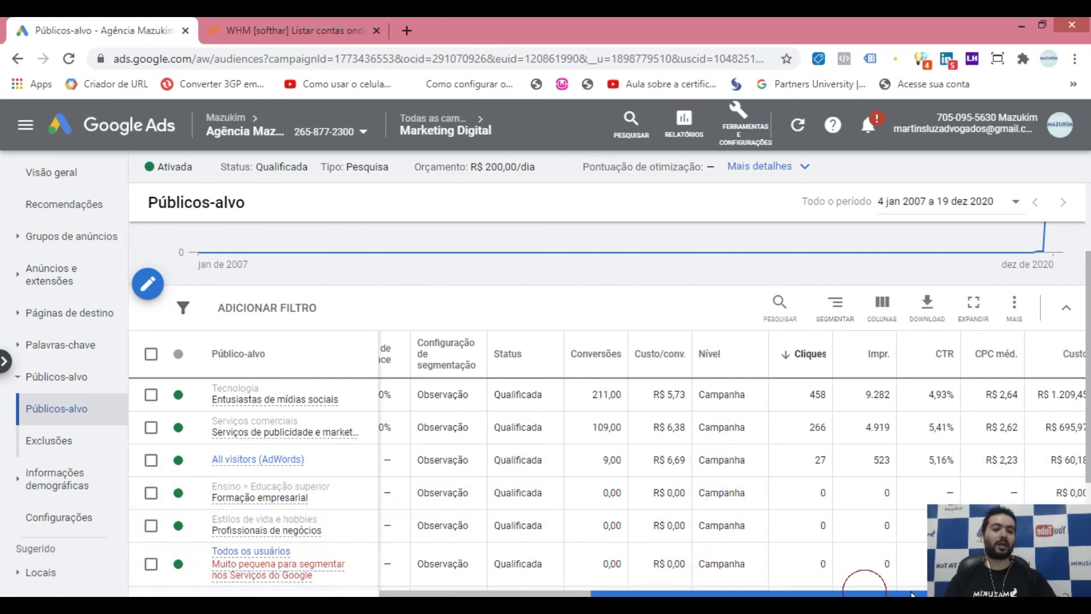
drag(864, 593, 910, 593)
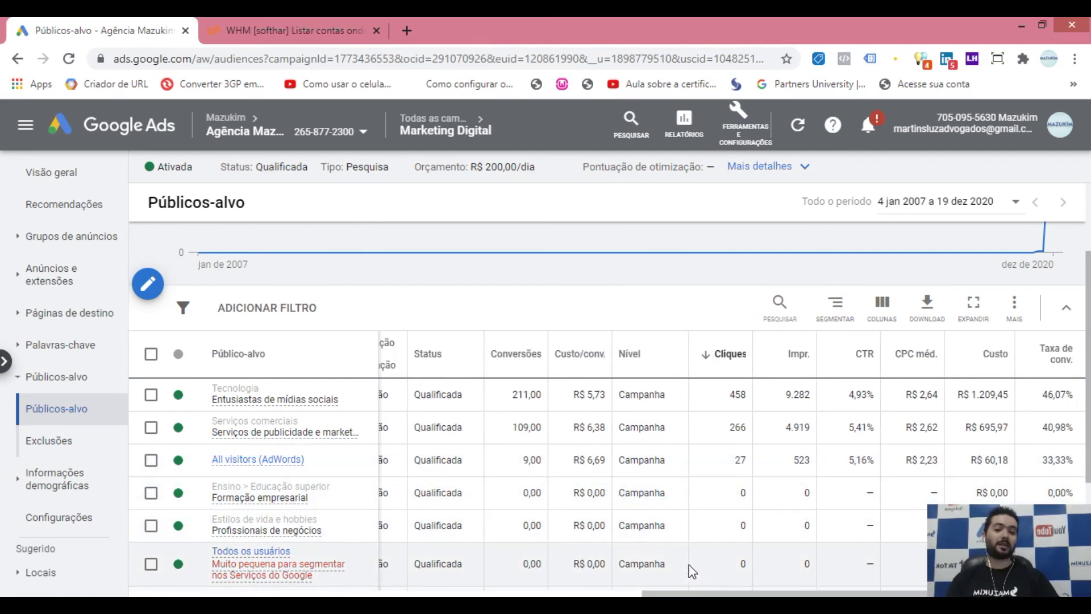
drag(715, 594, 496, 589)
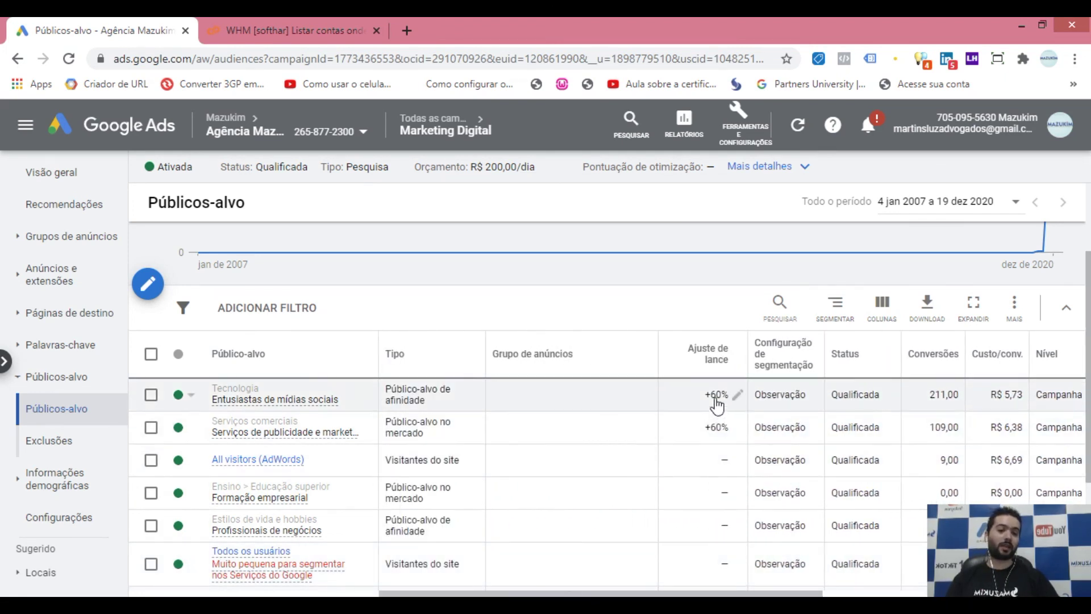